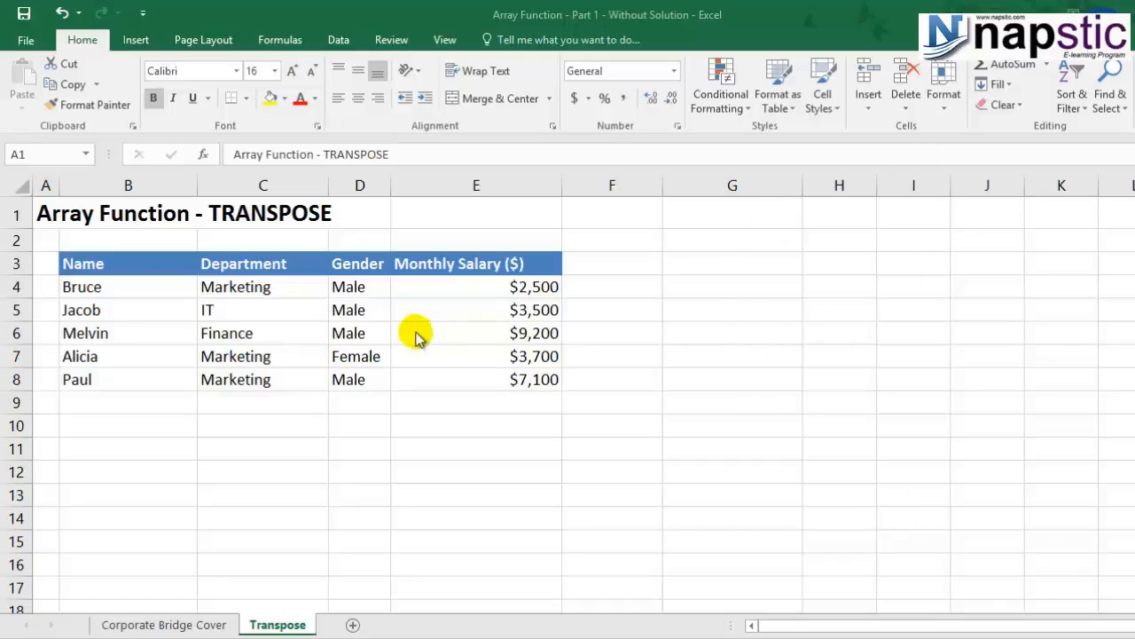
click(116, 270)
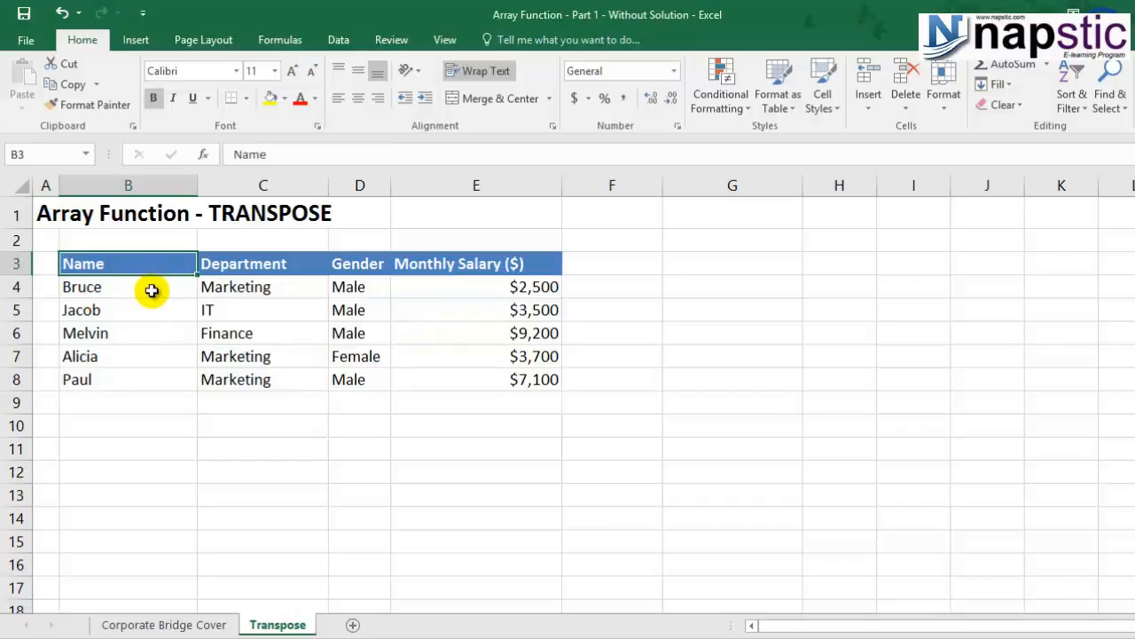
click(152, 289)
click(213, 287)
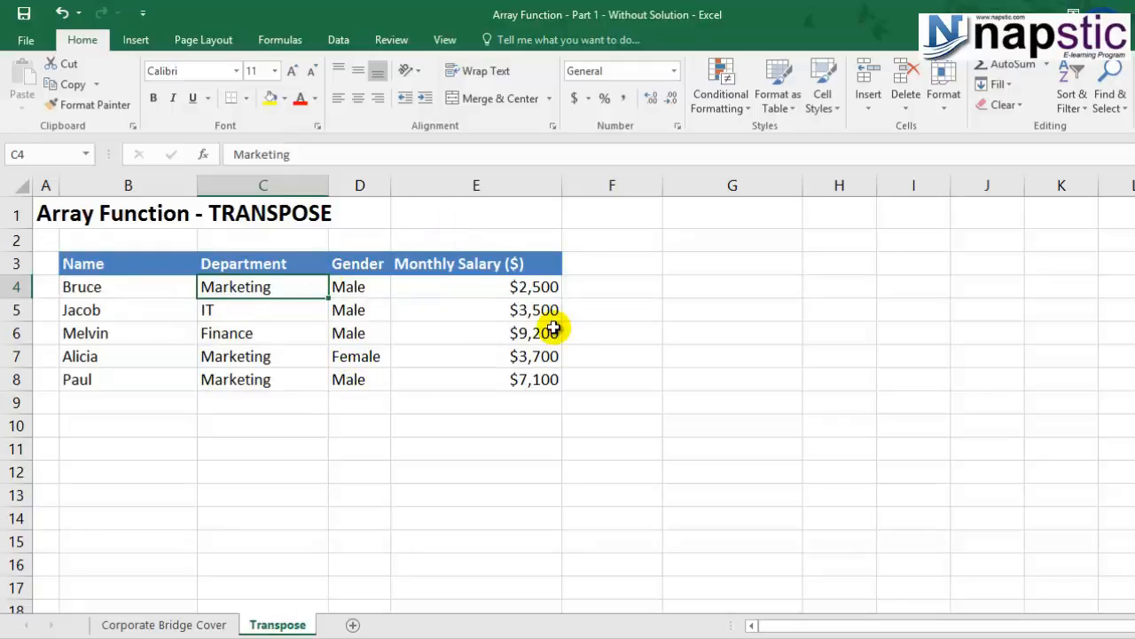
Enter the values 5, 3 and 7 down cells B10 to B12, below the salary table.
click(181, 426)
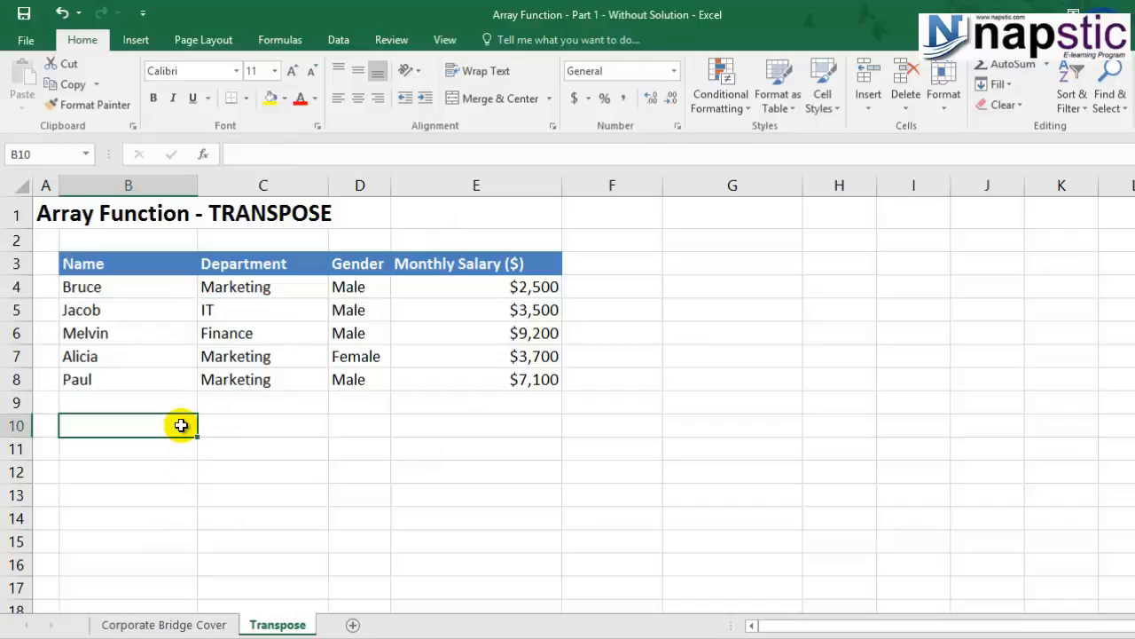
text(5)
key(Return)
text(3)
key(Return)
text(7)
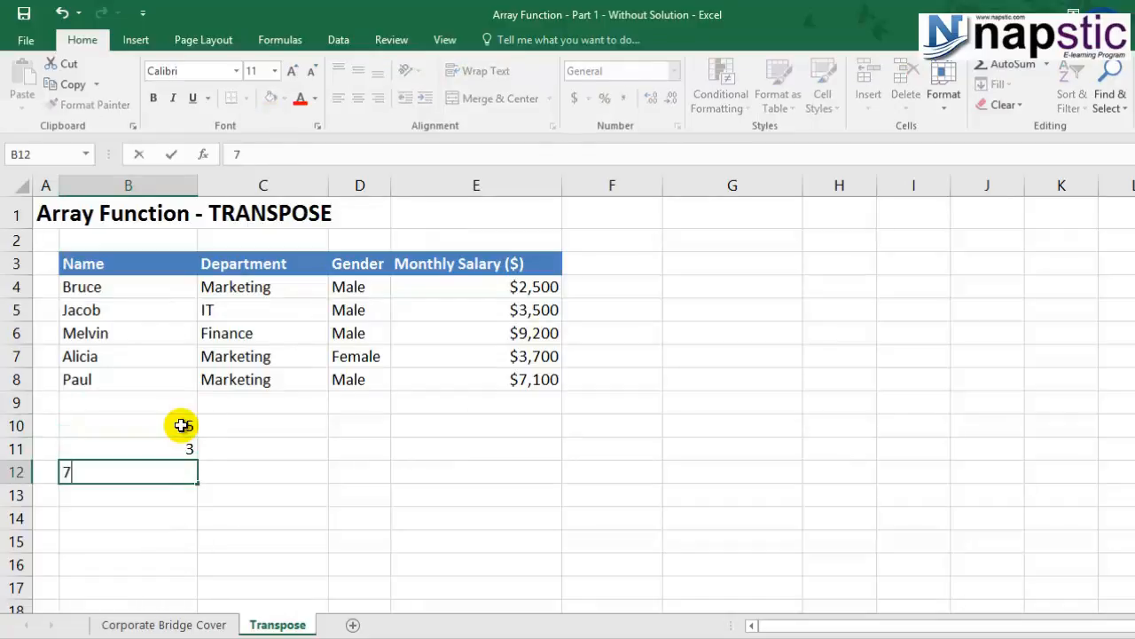
key(Return)
Enter the same values 5, 3 and 7 manually across row 14, in cells C14 to E14.
drag(159, 423, 160, 484)
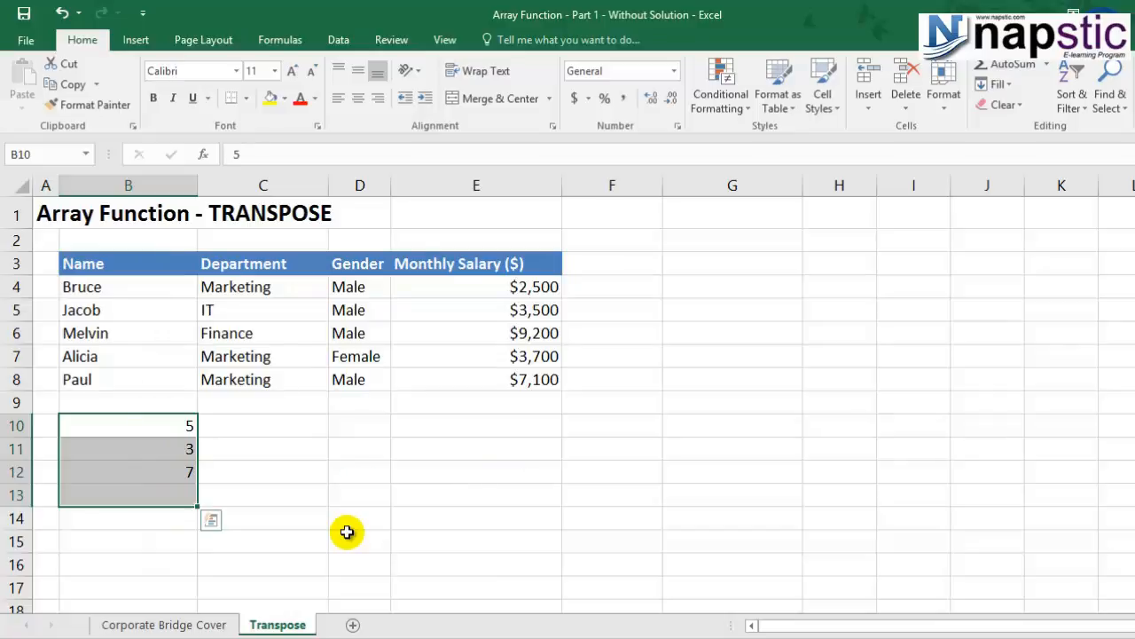
click(271, 518)
text(5)
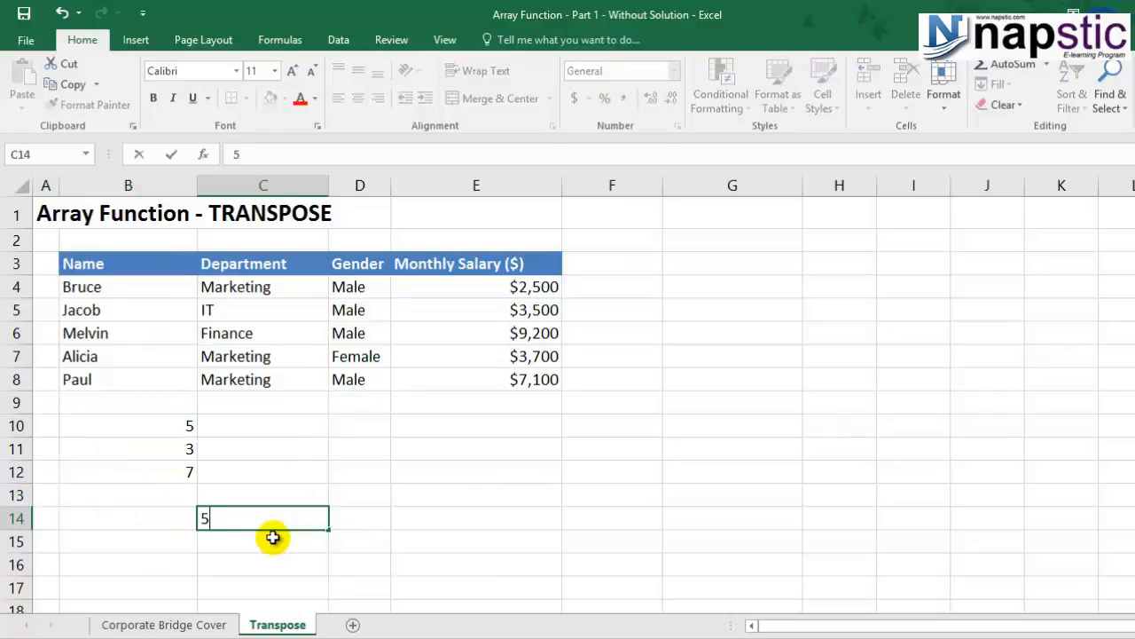
key(Tab)
text(3)
key(Tab)
text(7)
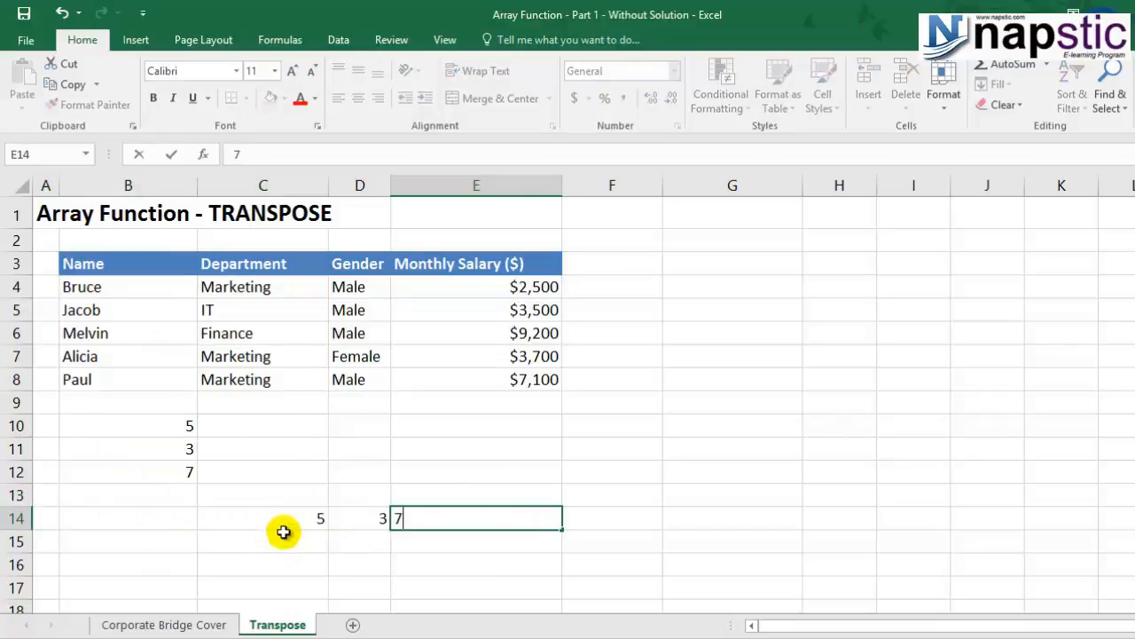
key(Return)
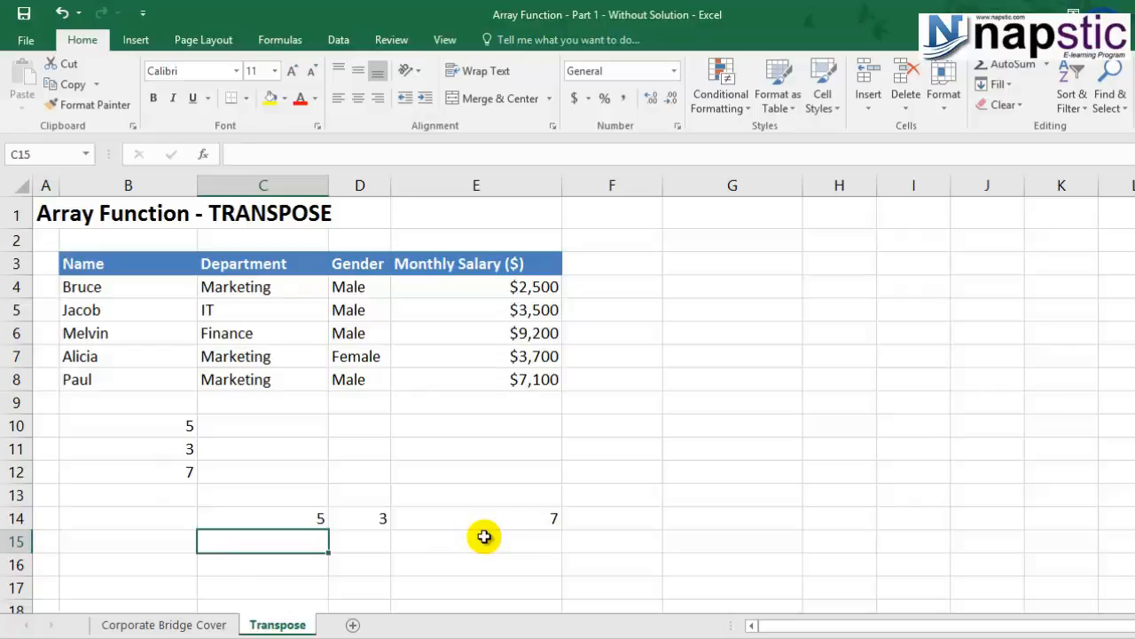
Clear the manually entered values from cells C14 to E14.
drag(258, 516, 486, 518)
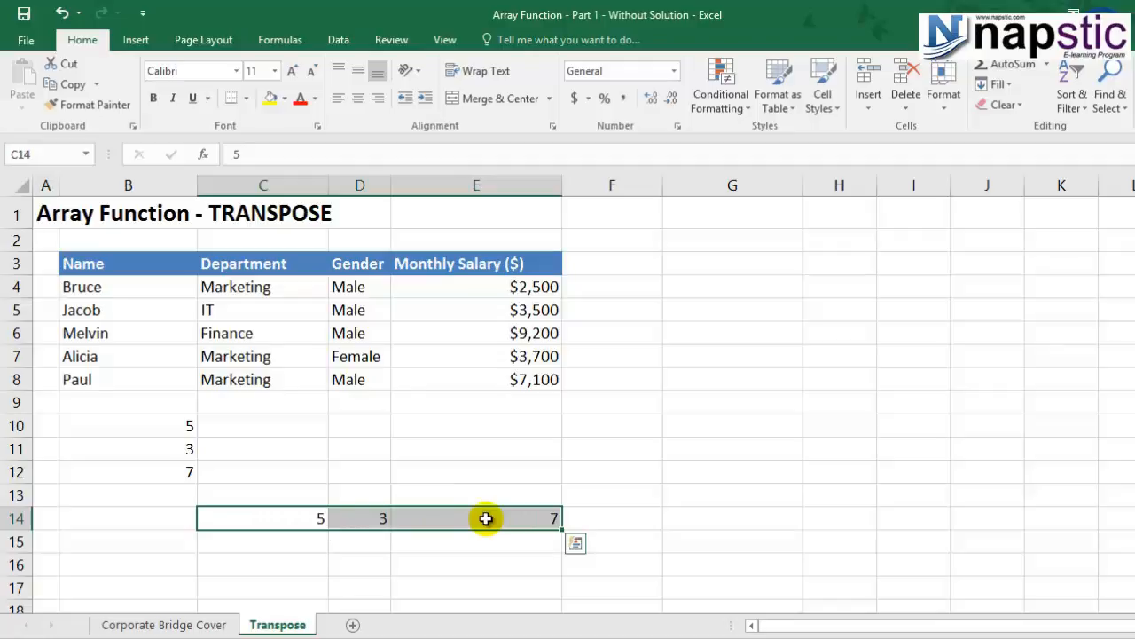
key(Delete)
click(282, 516)
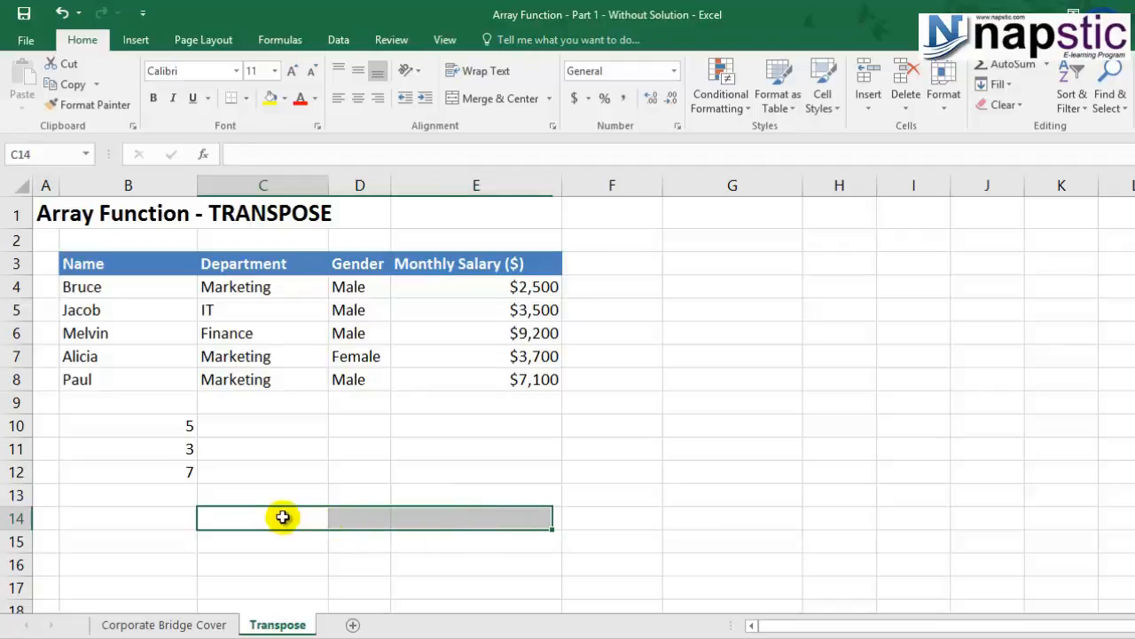
Copy the vertical list B10:B12 and paste it transposed into row 14, starting at C14.
drag(162, 418, 167, 468)
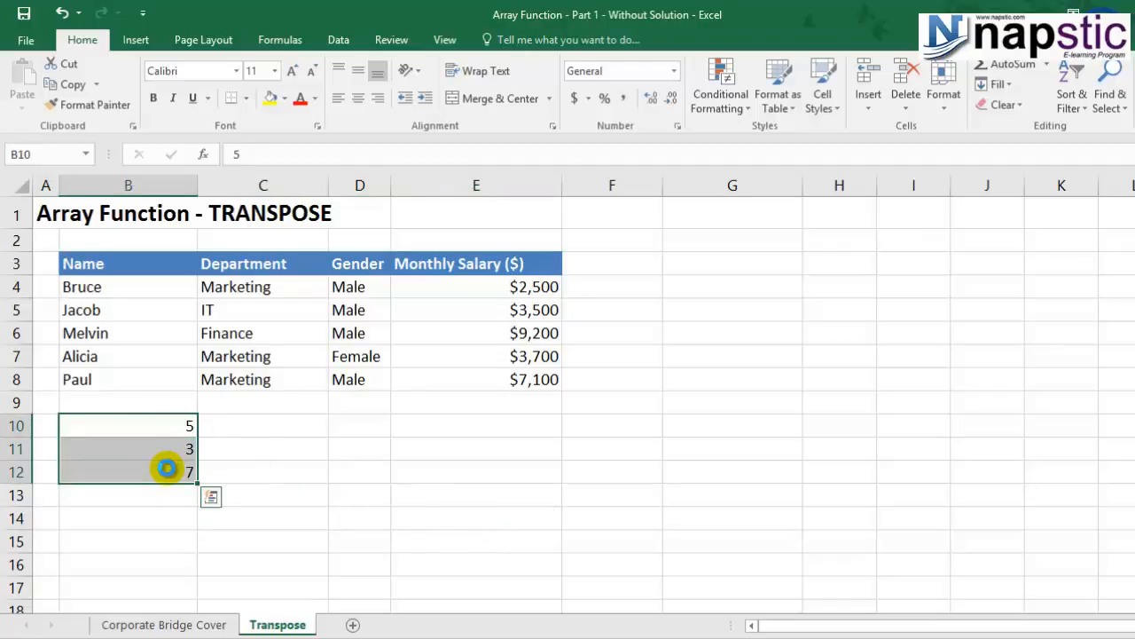
click(279, 499)
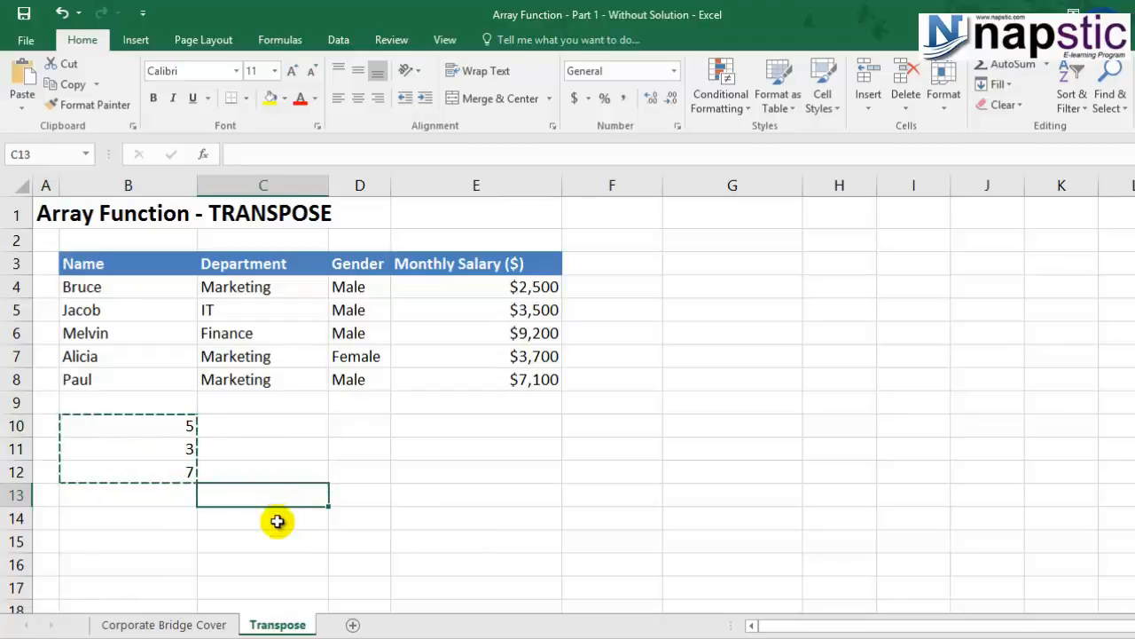
click(277, 520)
key(ctrl+v)
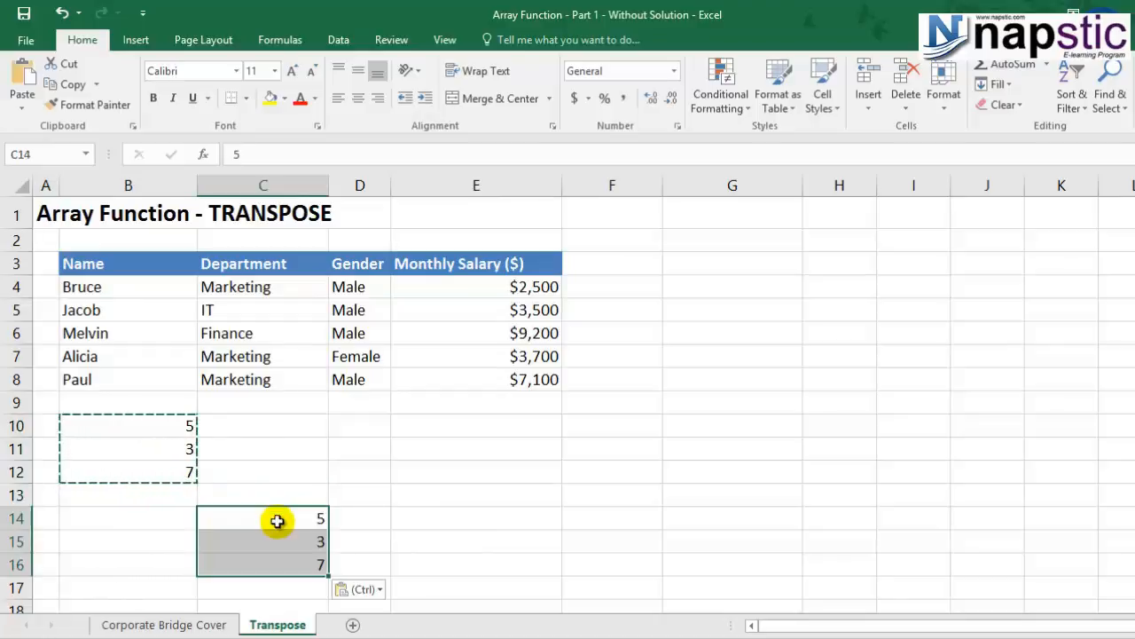
click(358, 589)
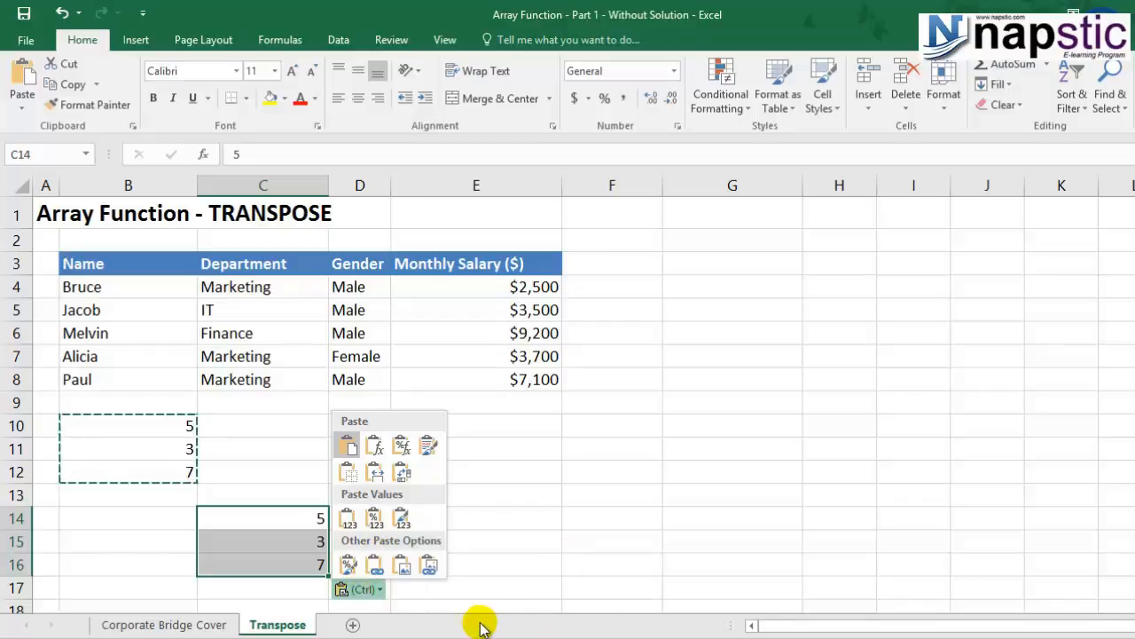
click(399, 476)
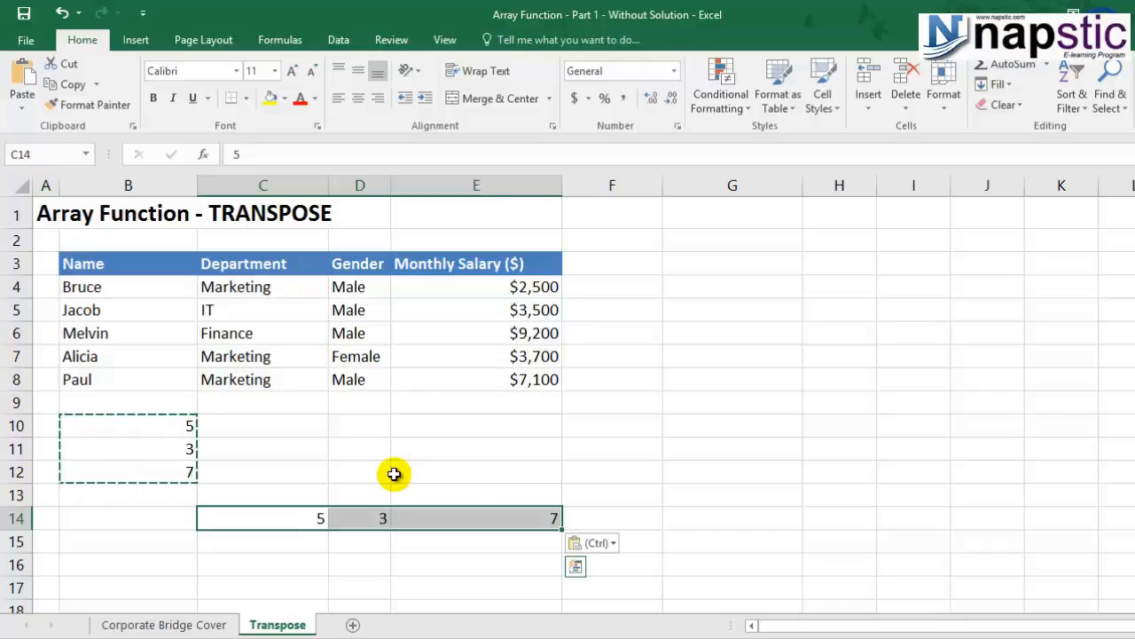
key(Escape)
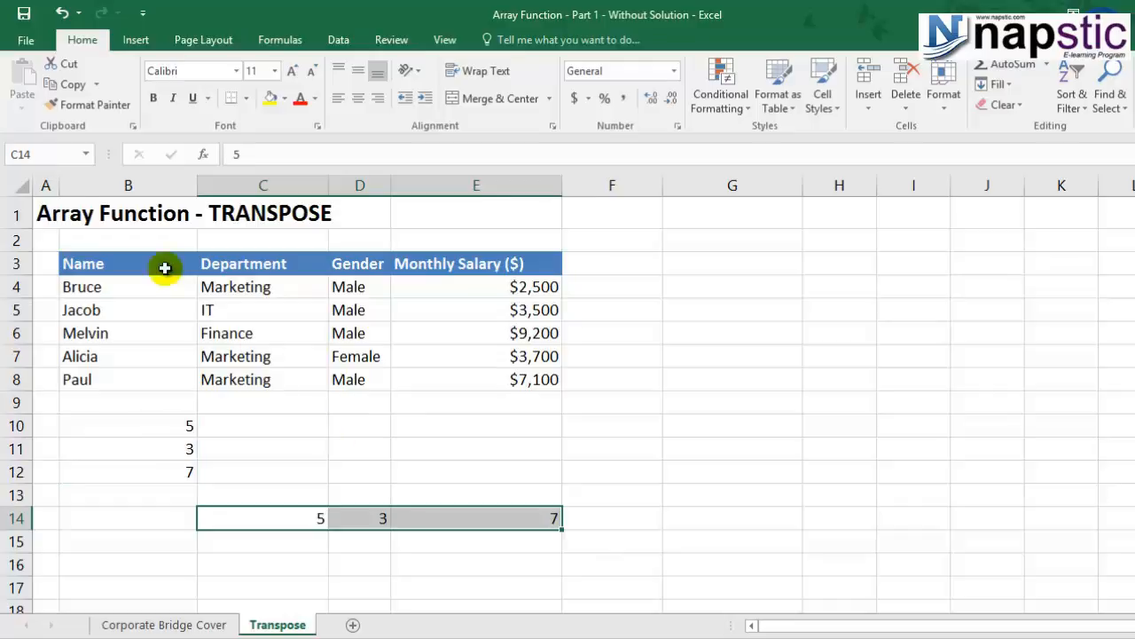
Change the second value of the source list, cell B11, to 0.
click(153, 448)
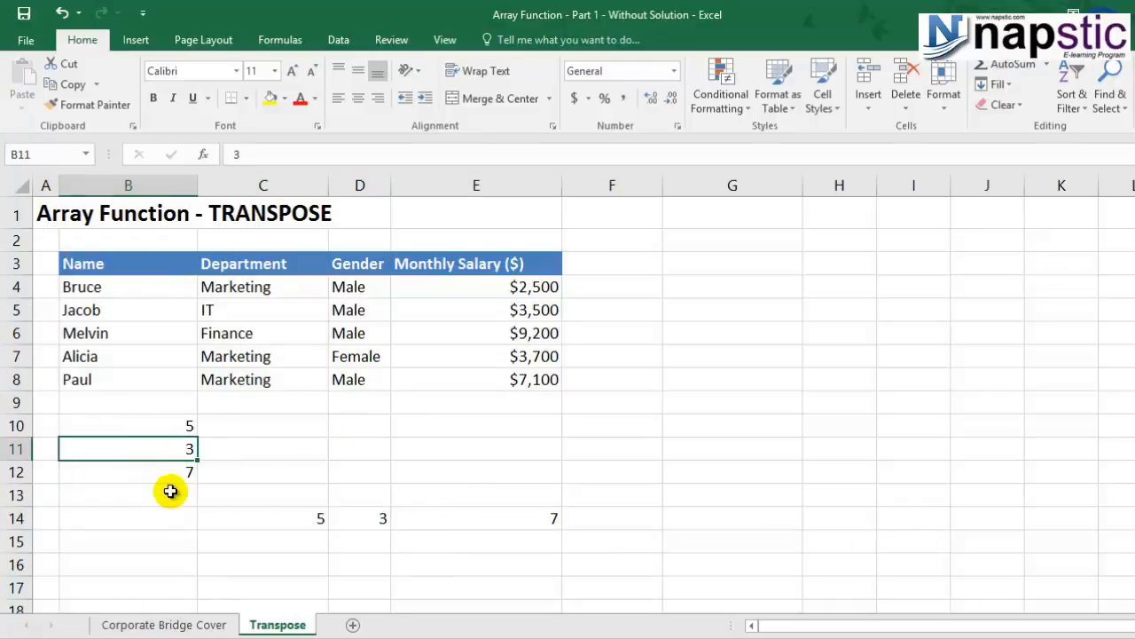
click(292, 514)
click(368, 517)
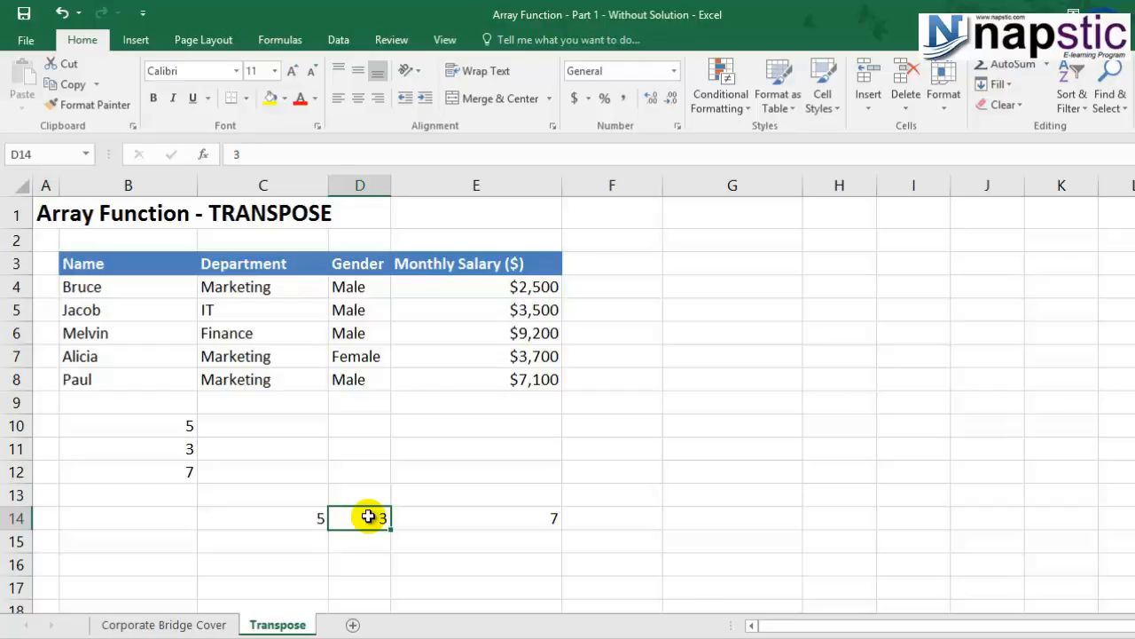
click(160, 449)
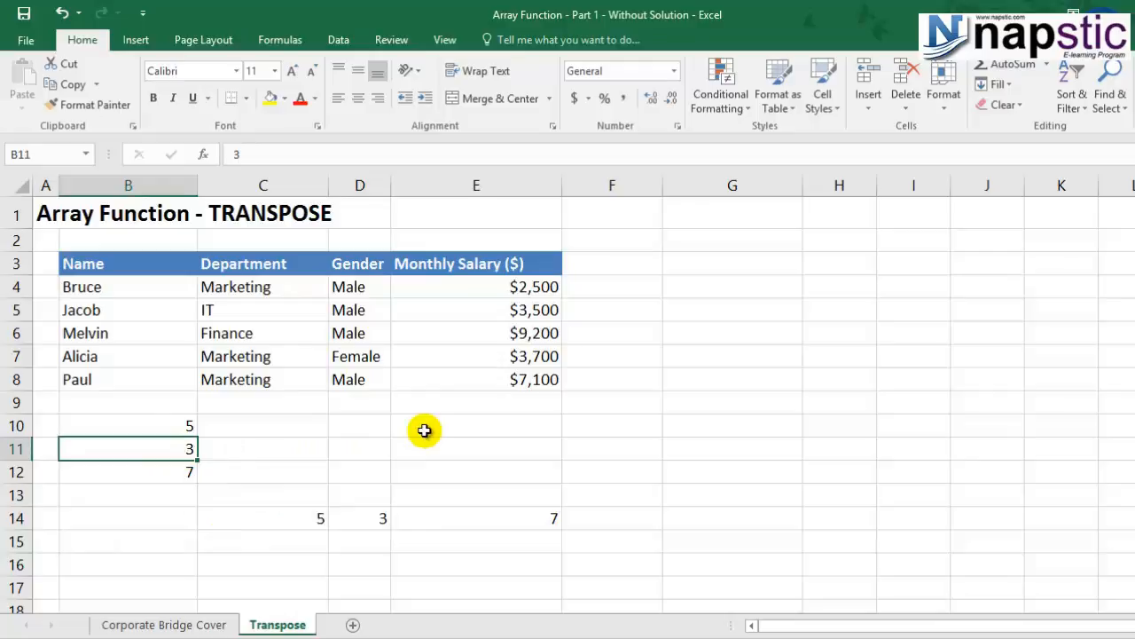
text(0)
click(445, 547)
Compare the transposed values in C14:E14 with their source cells in B10:B12 to check whether they are linked.
drag(266, 515, 468, 529)
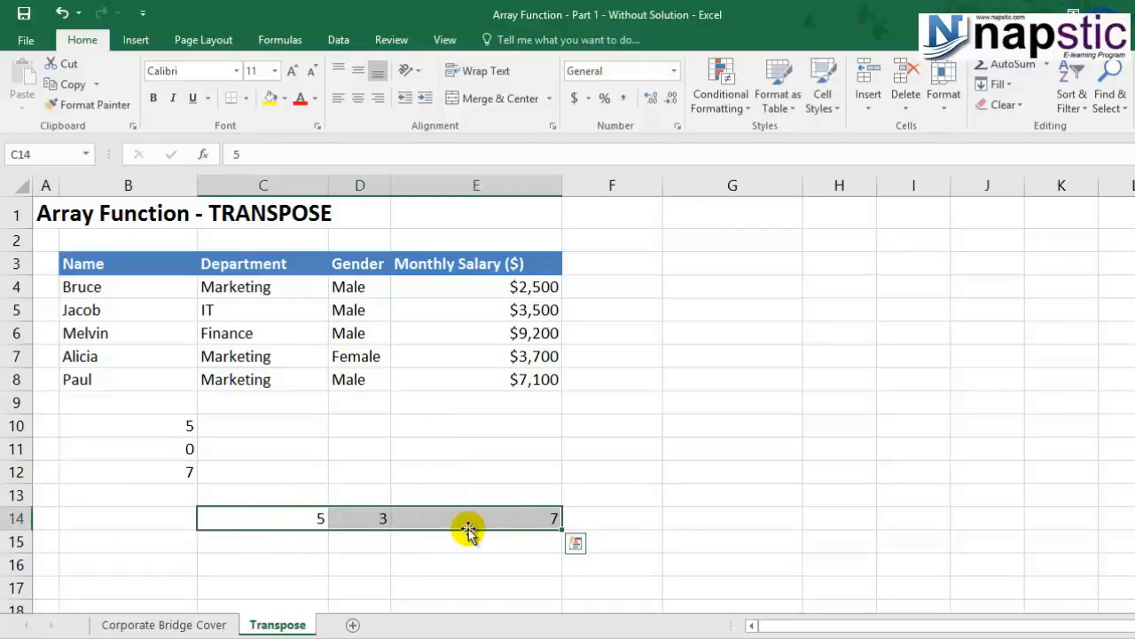
click(304, 562)
click(288, 519)
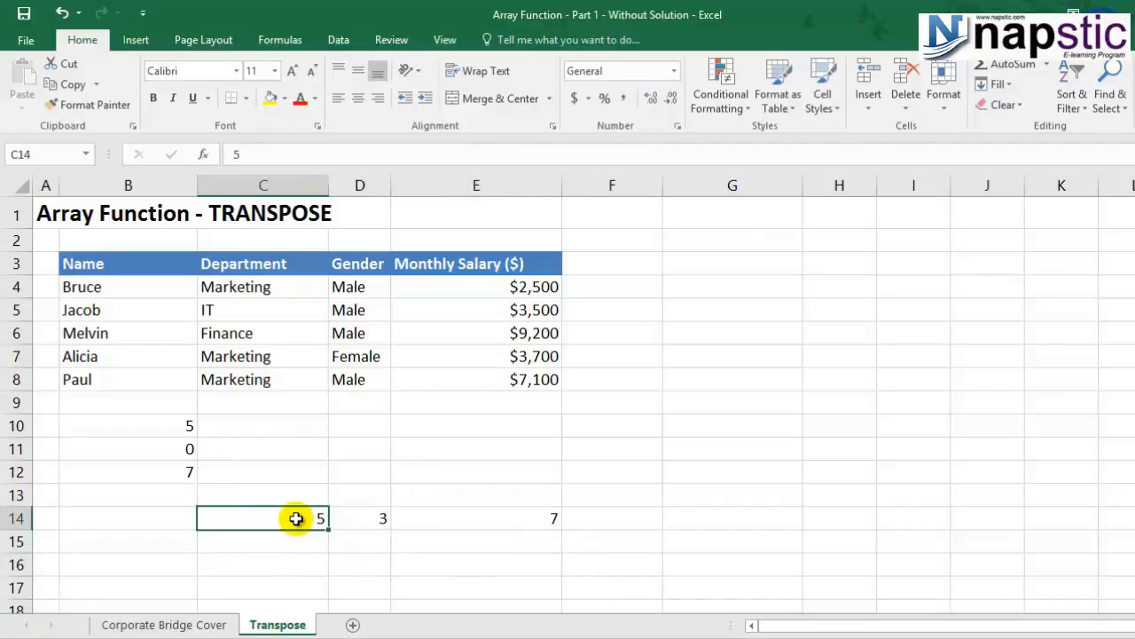
click(167, 424)
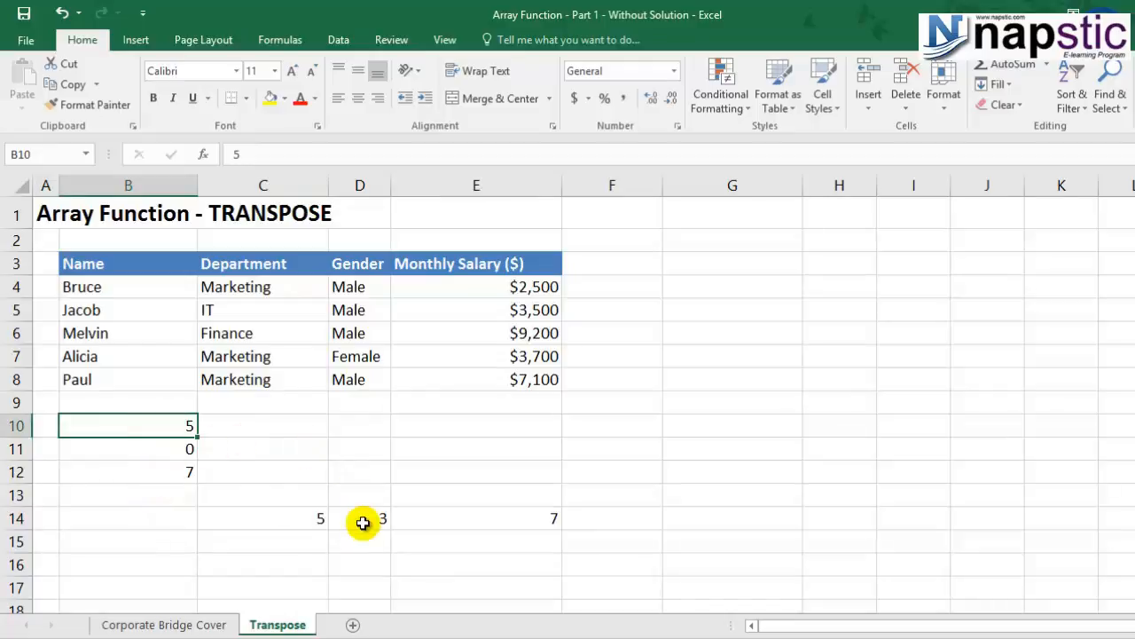
click(140, 454)
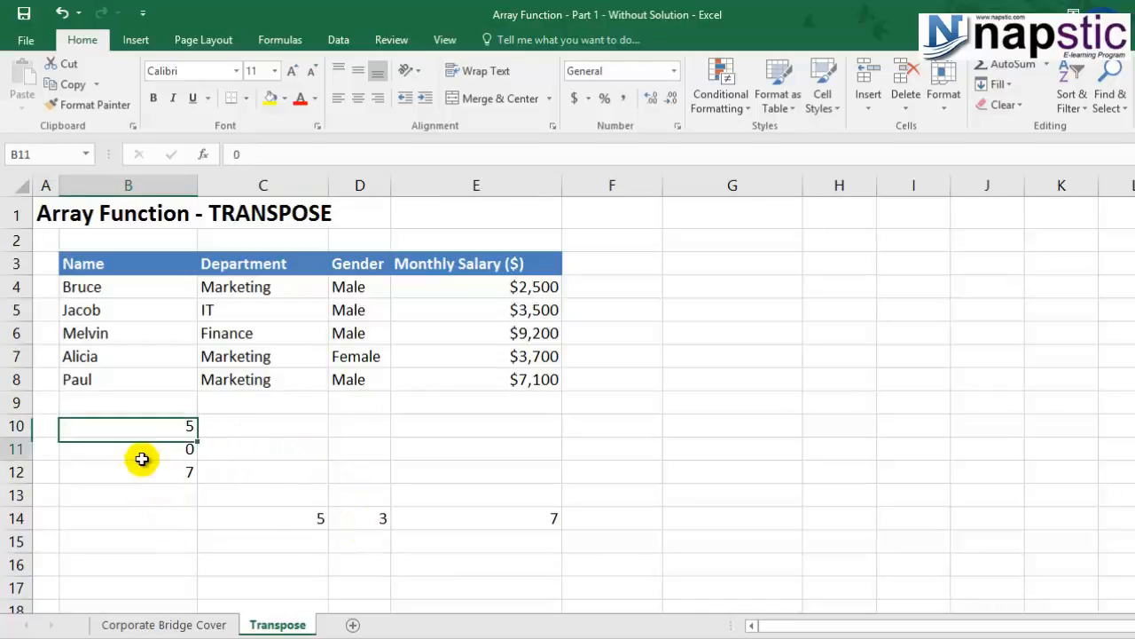
click(367, 520)
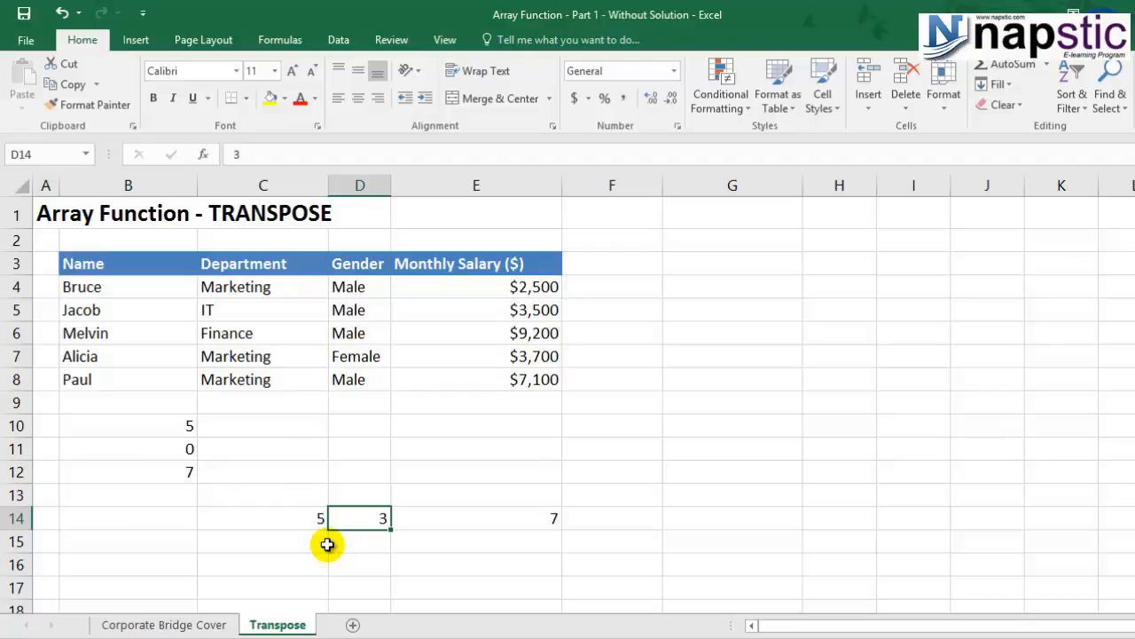
click(290, 518)
click(292, 532)
click(296, 523)
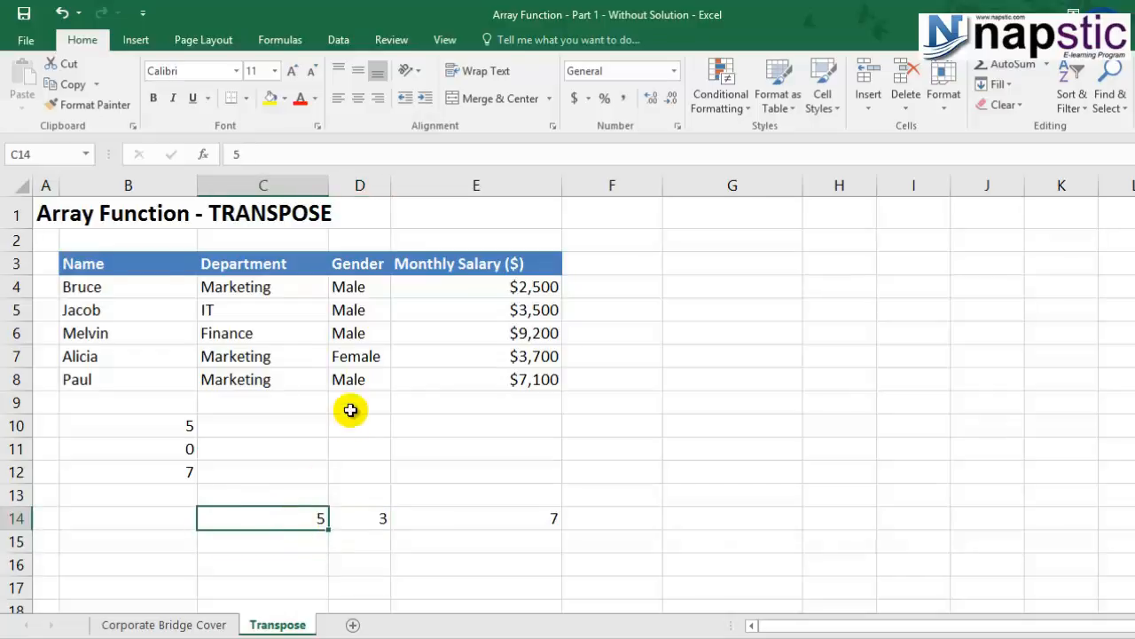
Examine how many rows and columns the source list in B10:B12 occupies.
scroll(350, 409, down, 2)
click(286, 399)
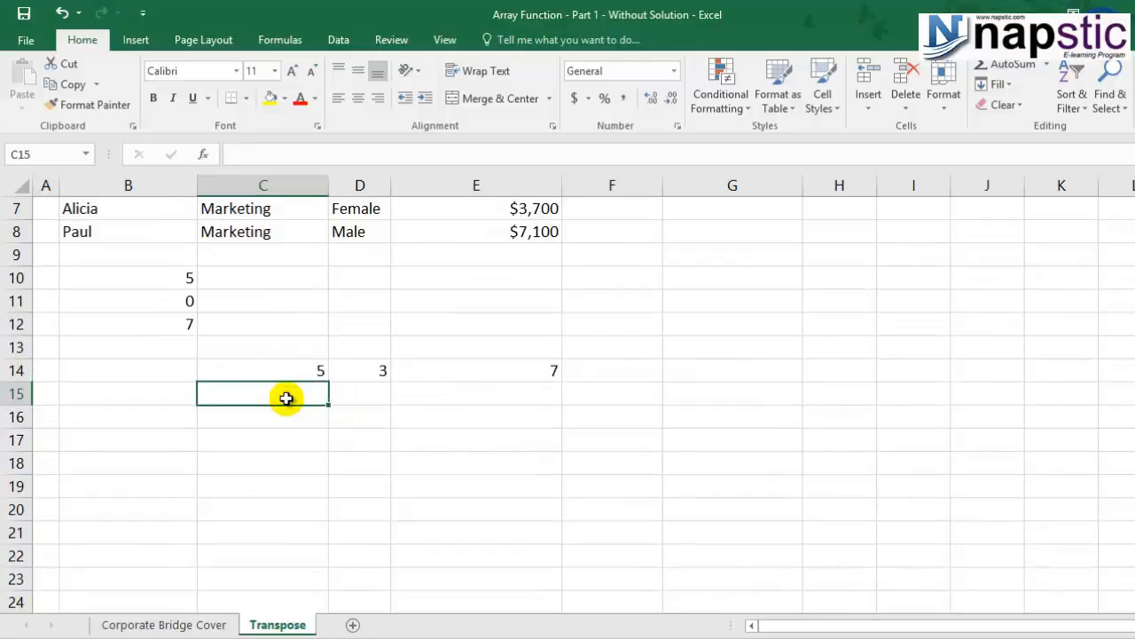
scroll(398, 453, up, 1)
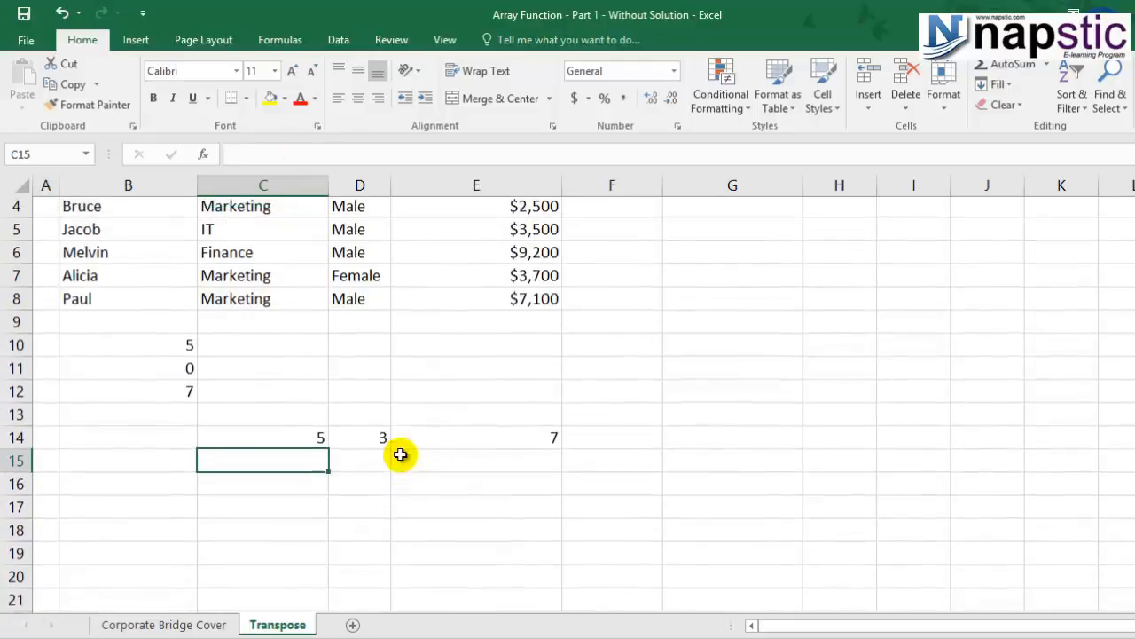
click(13, 348)
click(12, 371)
click(13, 394)
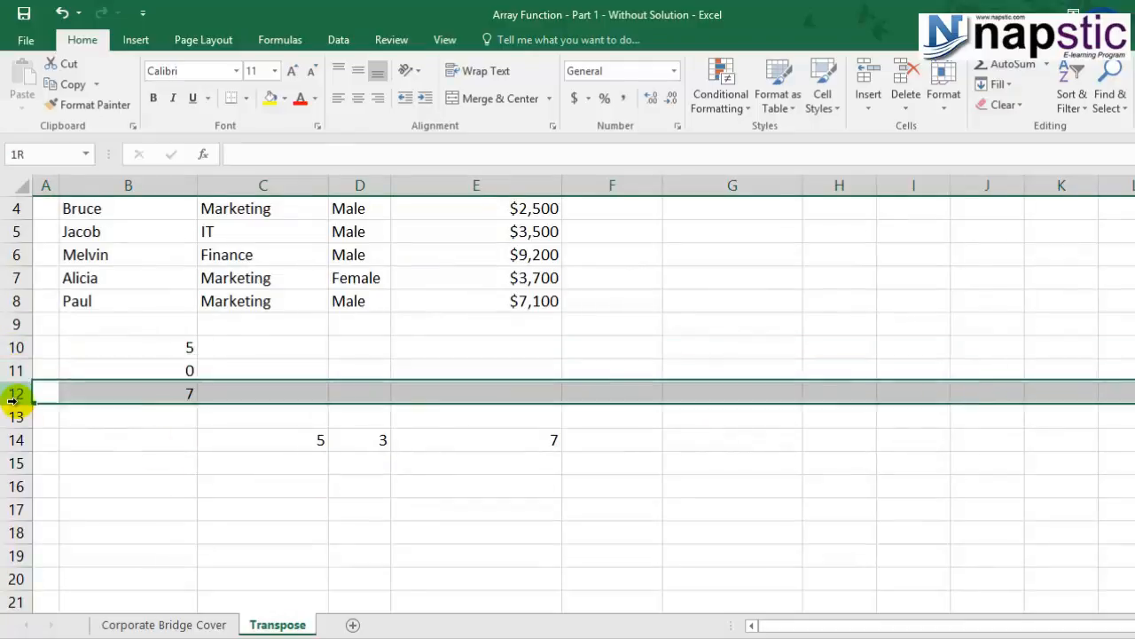
click(140, 183)
click(16, 348)
click(14, 370)
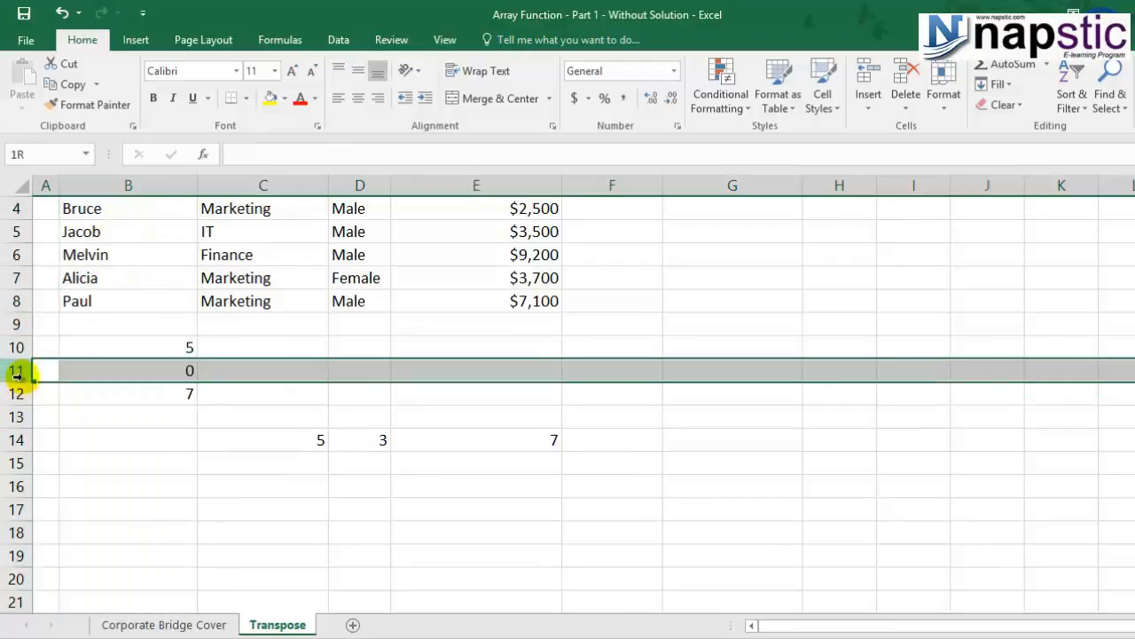
click(13, 393)
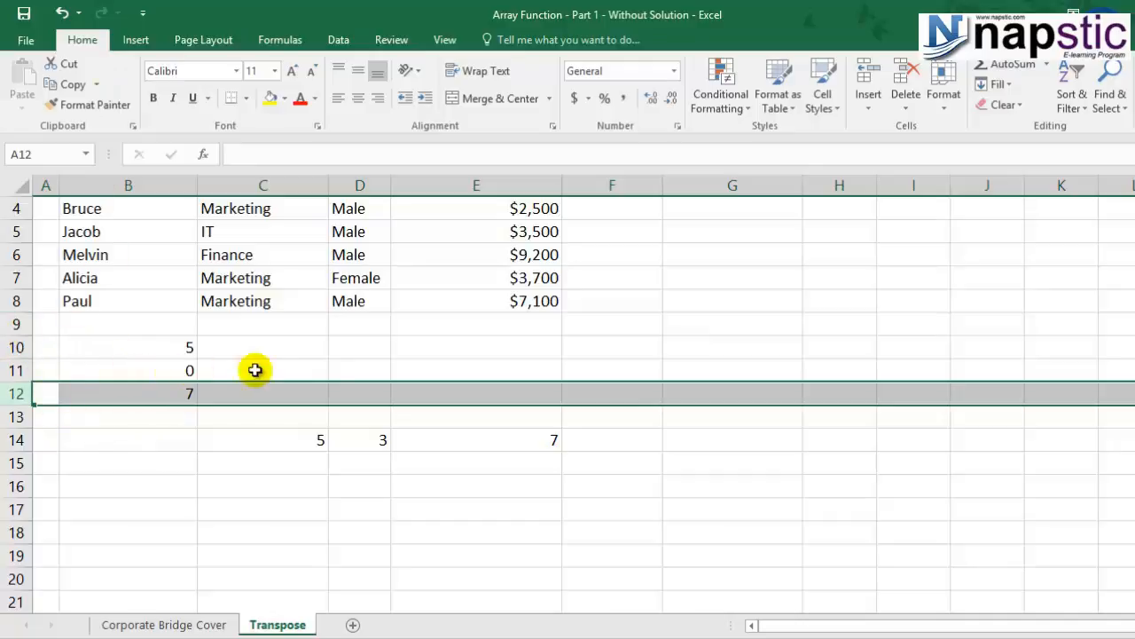
Enter the note "<3 rows & 1 column" in E10, describing the source list's dimensions.
click(441, 346)
text(<)
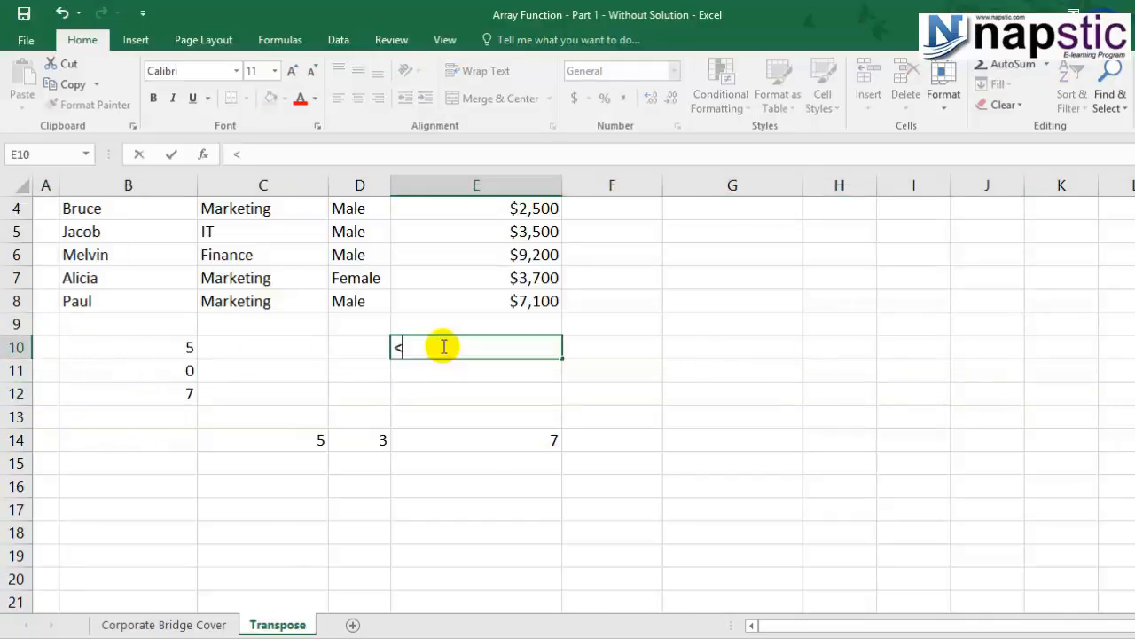
text(3 rows)
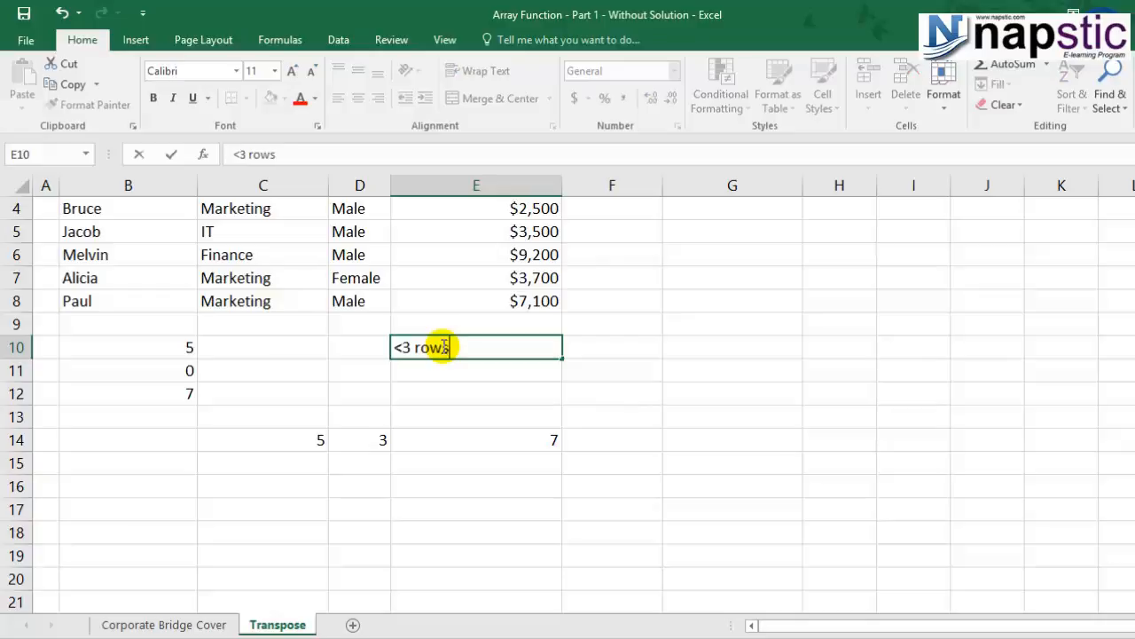
text( & 1 coumn)
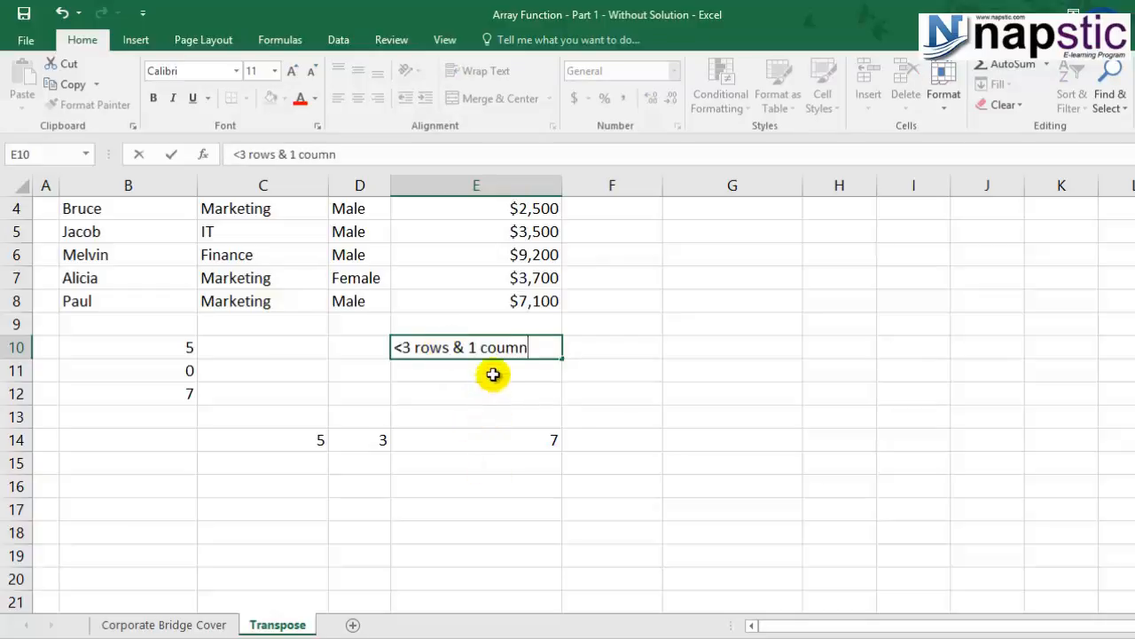
click(500, 348)
text(l)
Enter the note "<< 1 row & 3 columns" in F10, describing the dimensions of the transposed list.
click(602, 348)
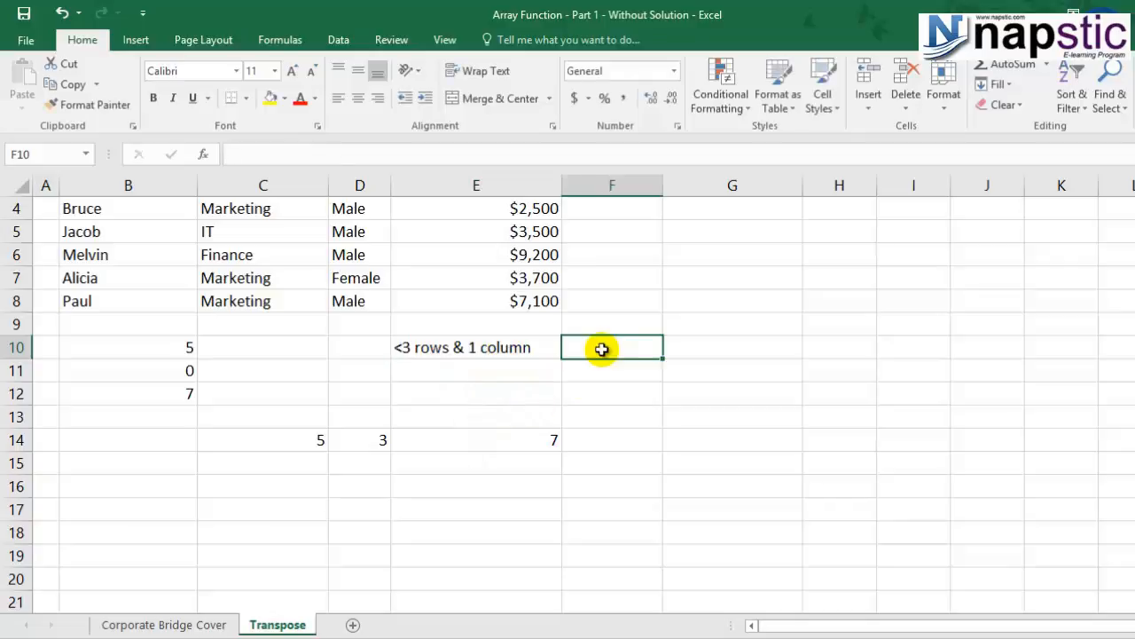
text(1)
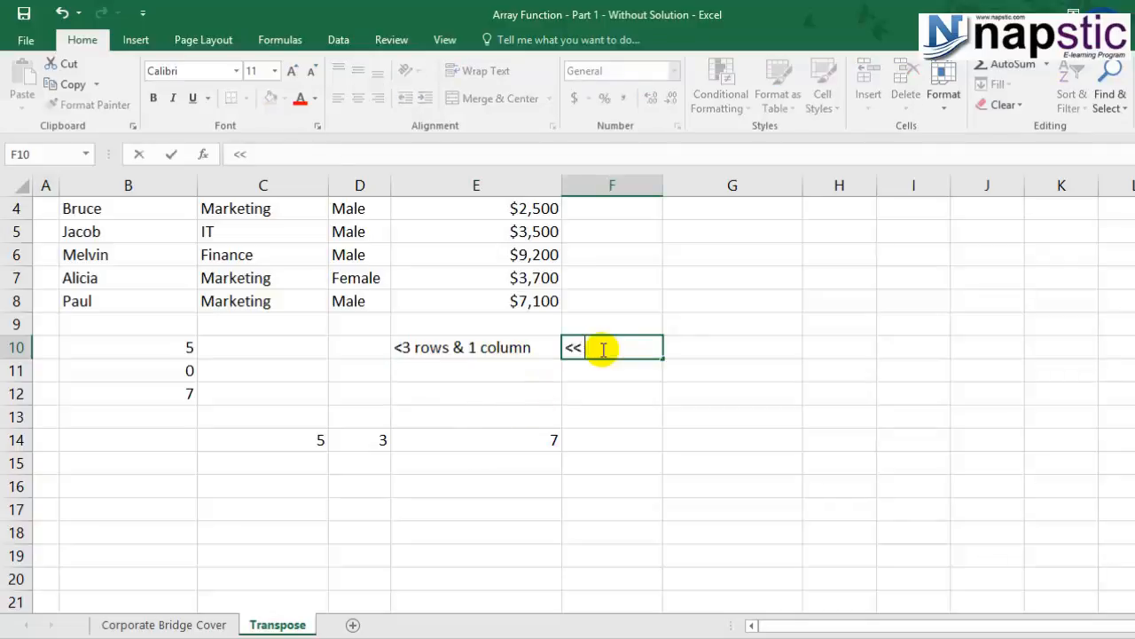
text( row & 3)
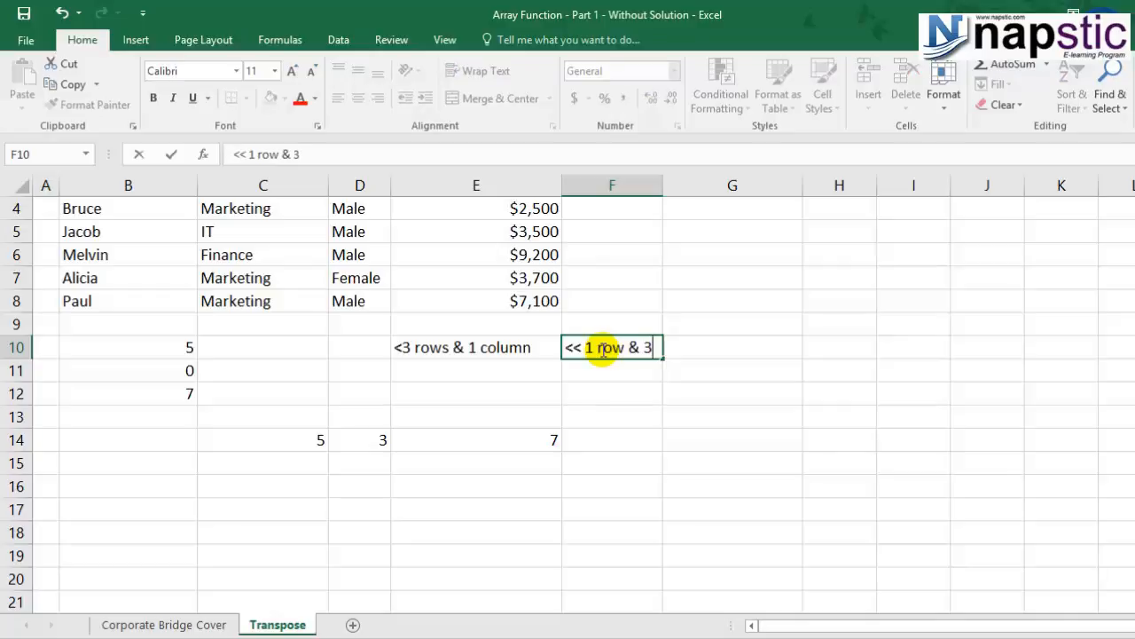
text( coulumns)
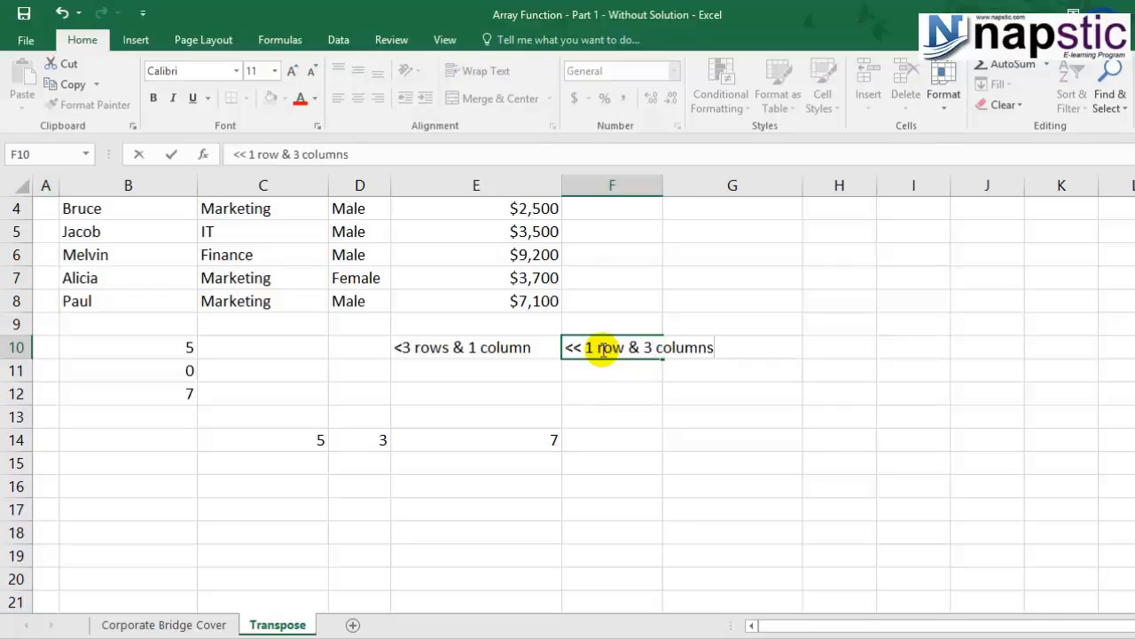
Enter =TRANSPOSE(B10:B12) as an array formula across C16:E16.
click(280, 488)
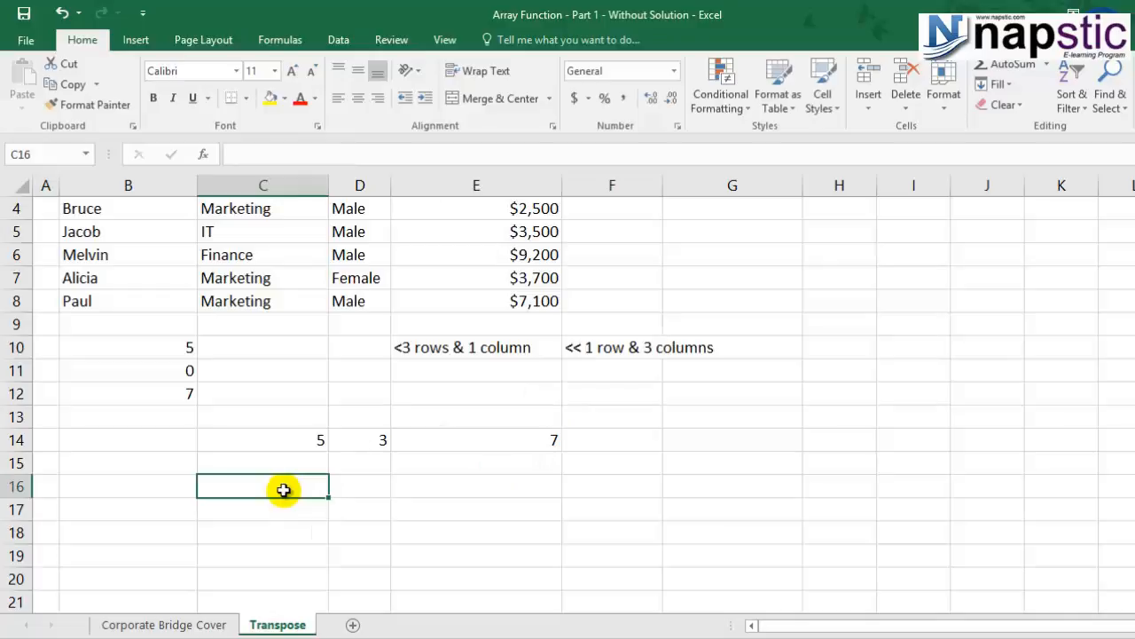
drag(283, 490, 493, 485)
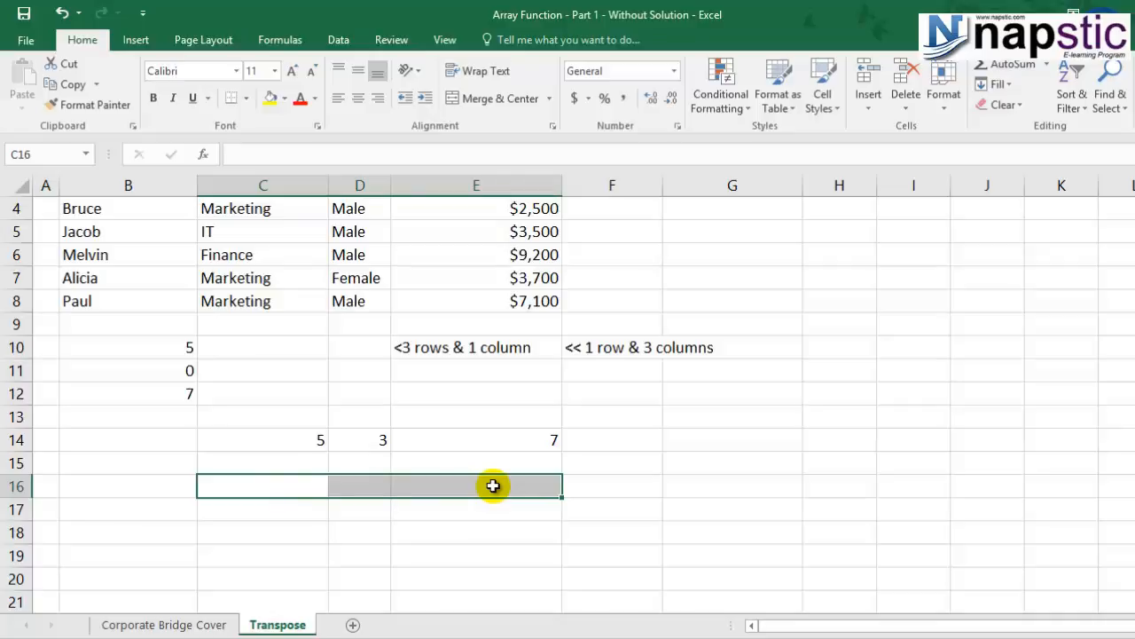
key(F2)
text(=trans)
double_click(273, 511)
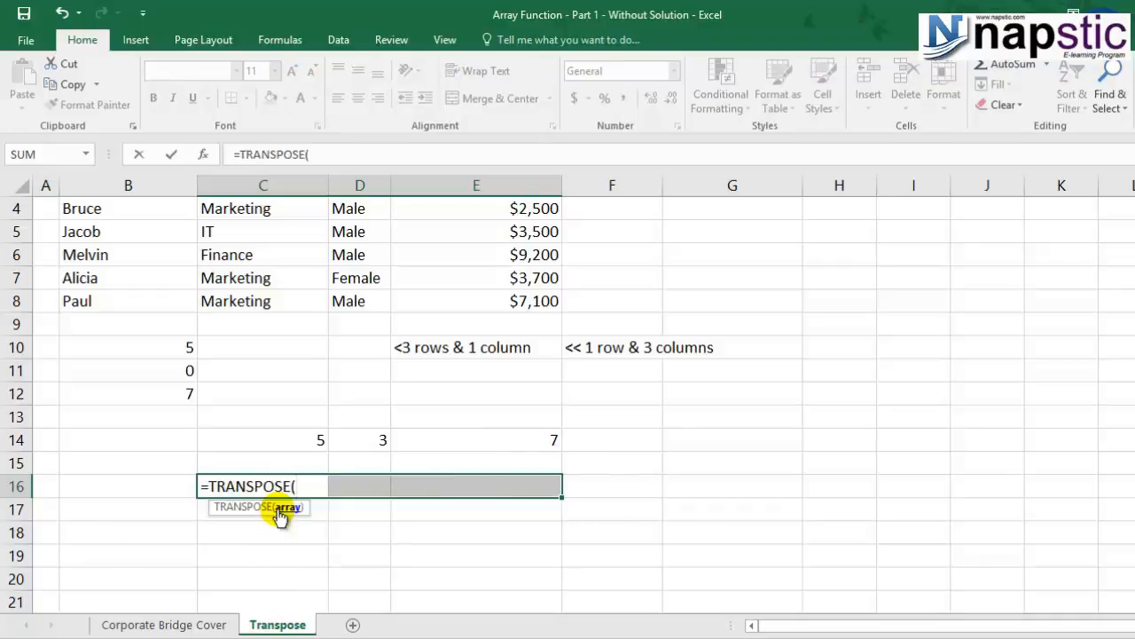
click(172, 346)
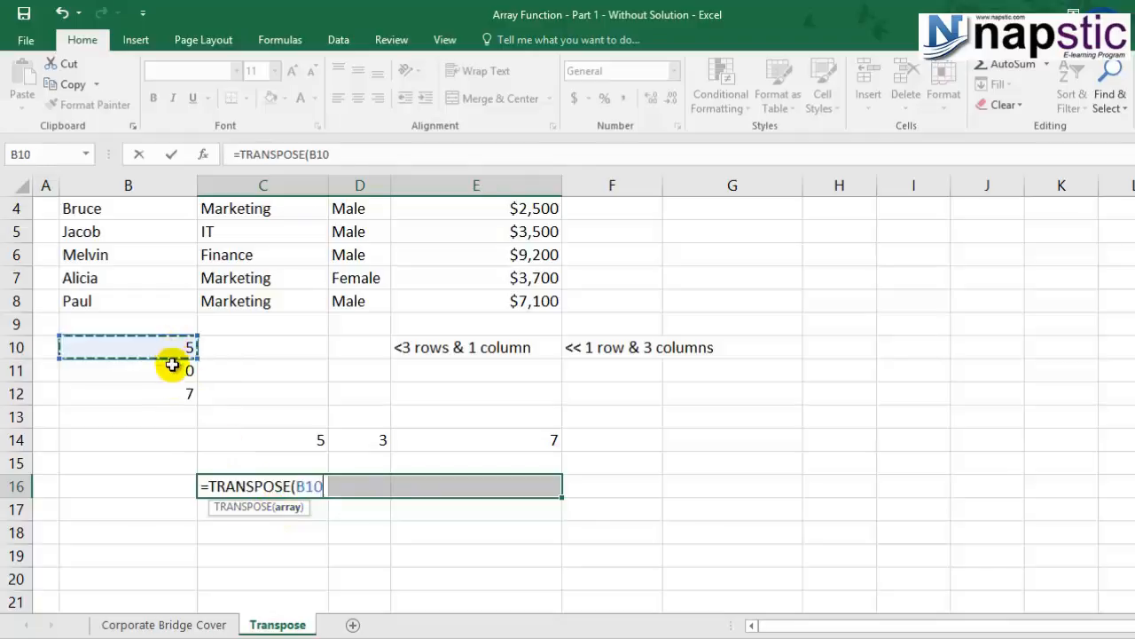
drag(172, 365, 172, 387)
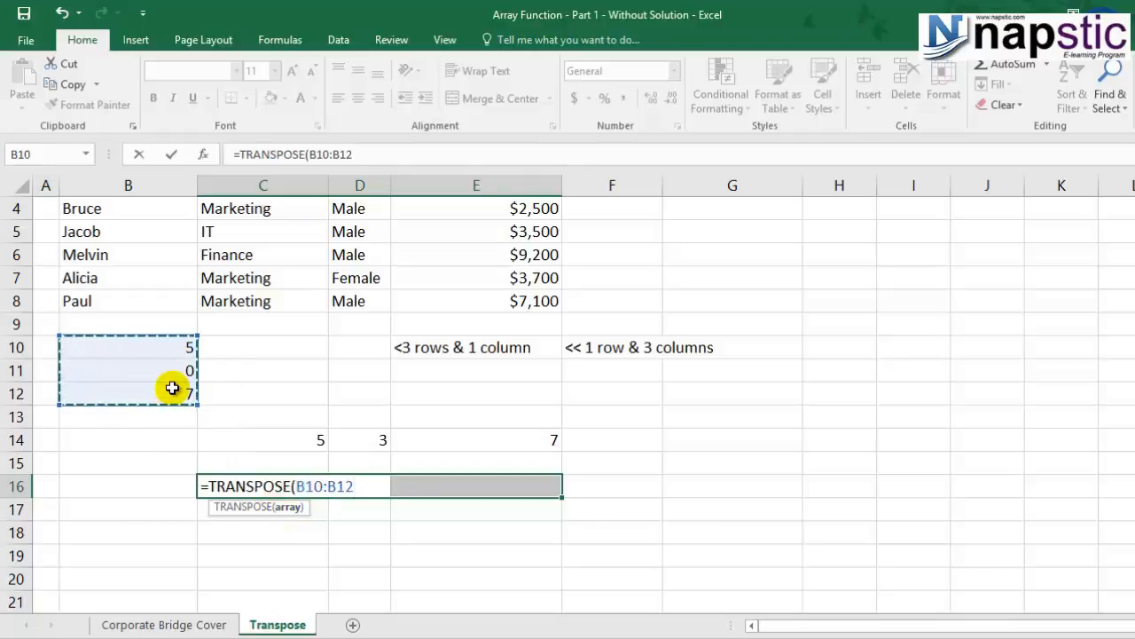
text())
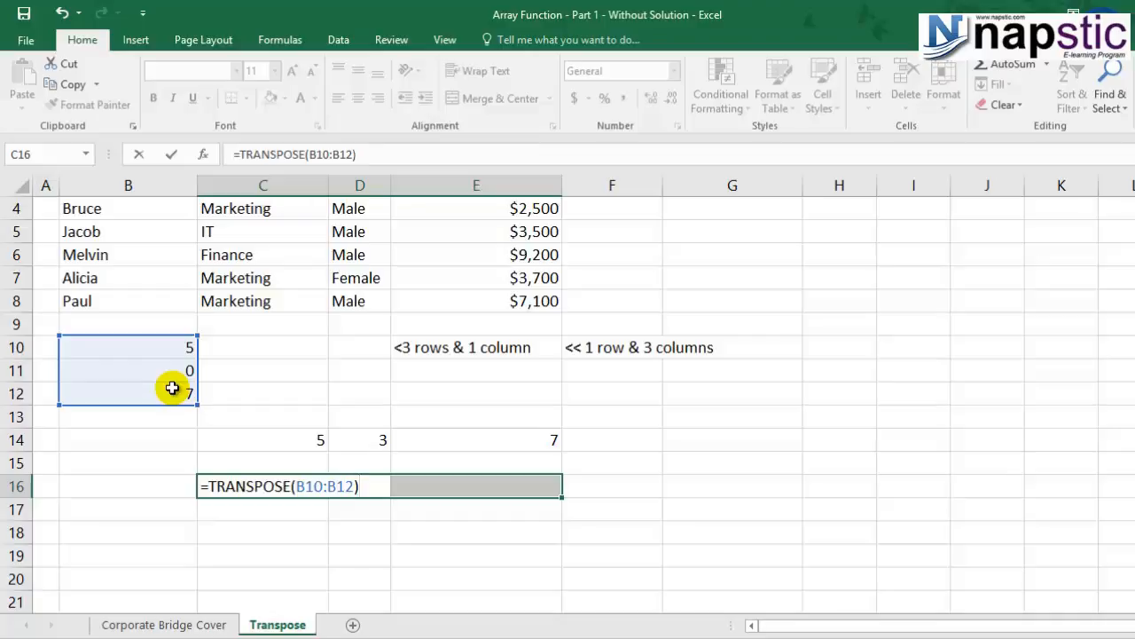
key(ctrl+shift+Return)
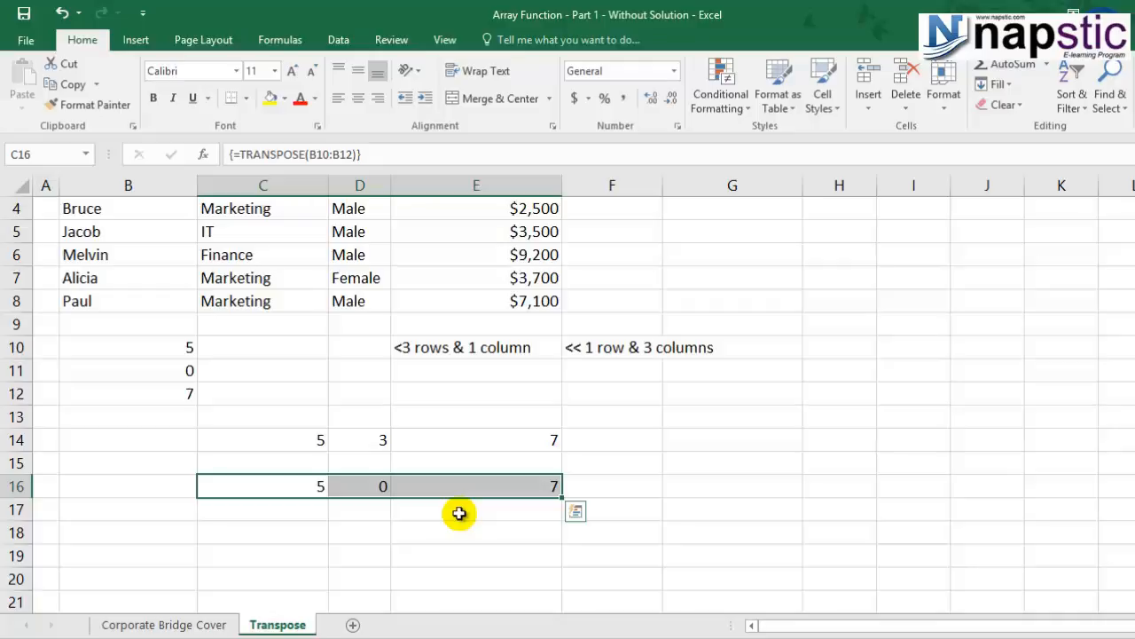
Set the source value in B11 to 3 and check whether the transposed cell D16 follows it.
click(169, 370)
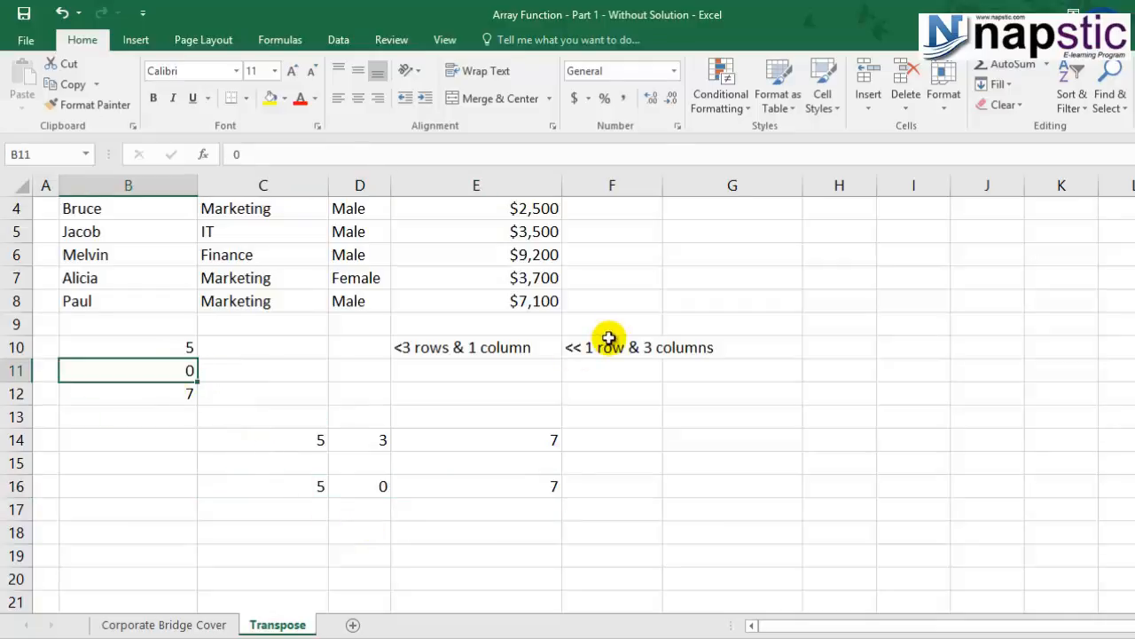
text(3)
click(364, 507)
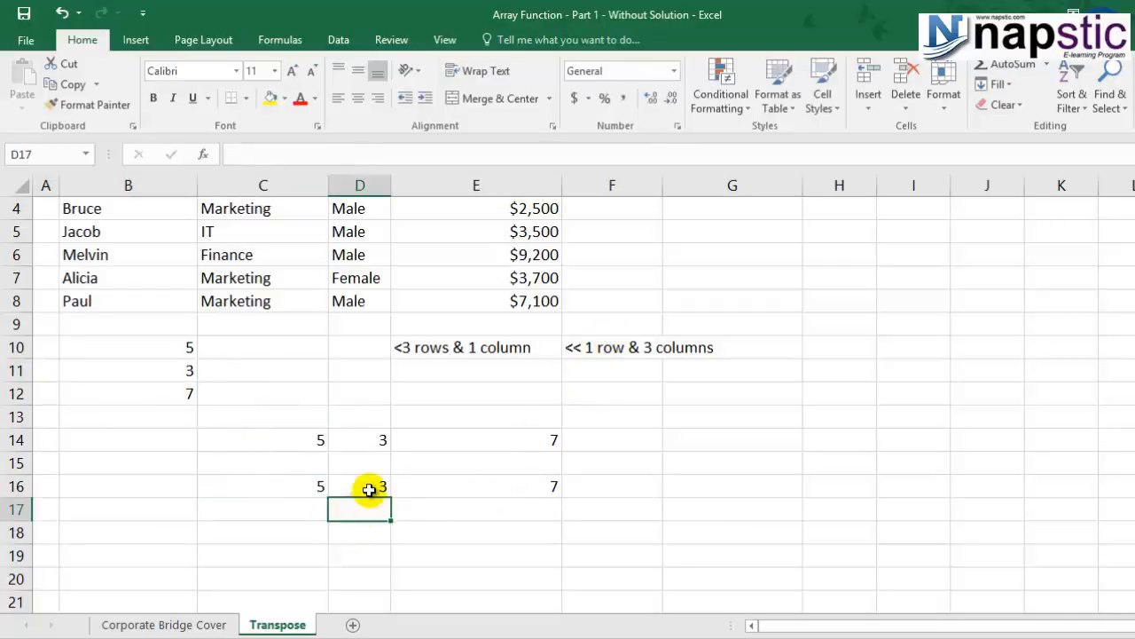
click(369, 490)
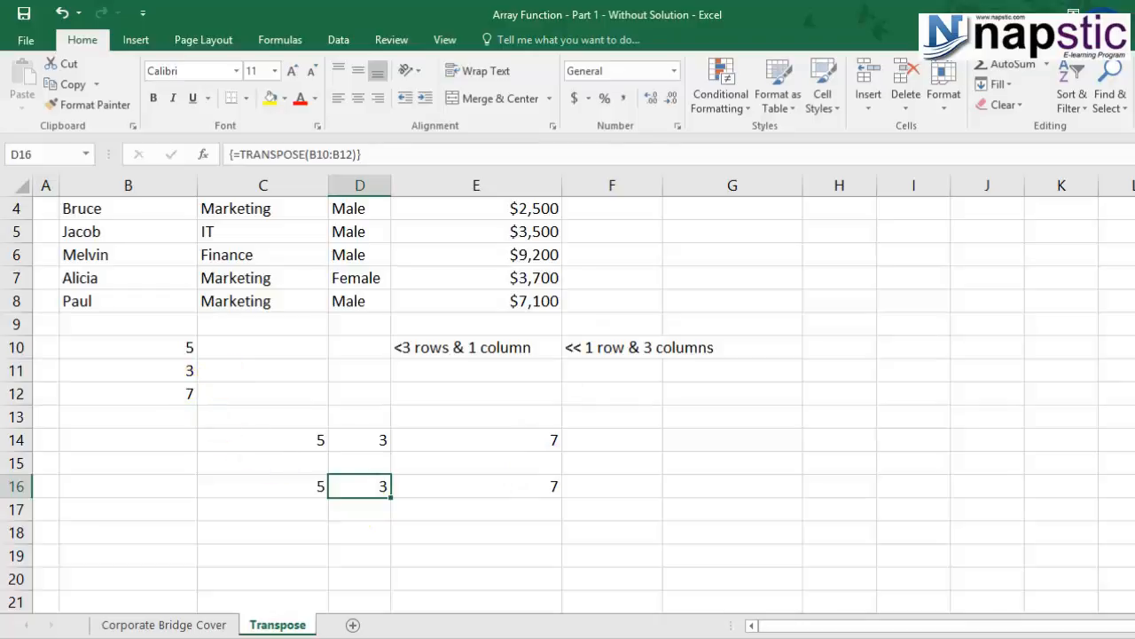
click(142, 367)
click(363, 485)
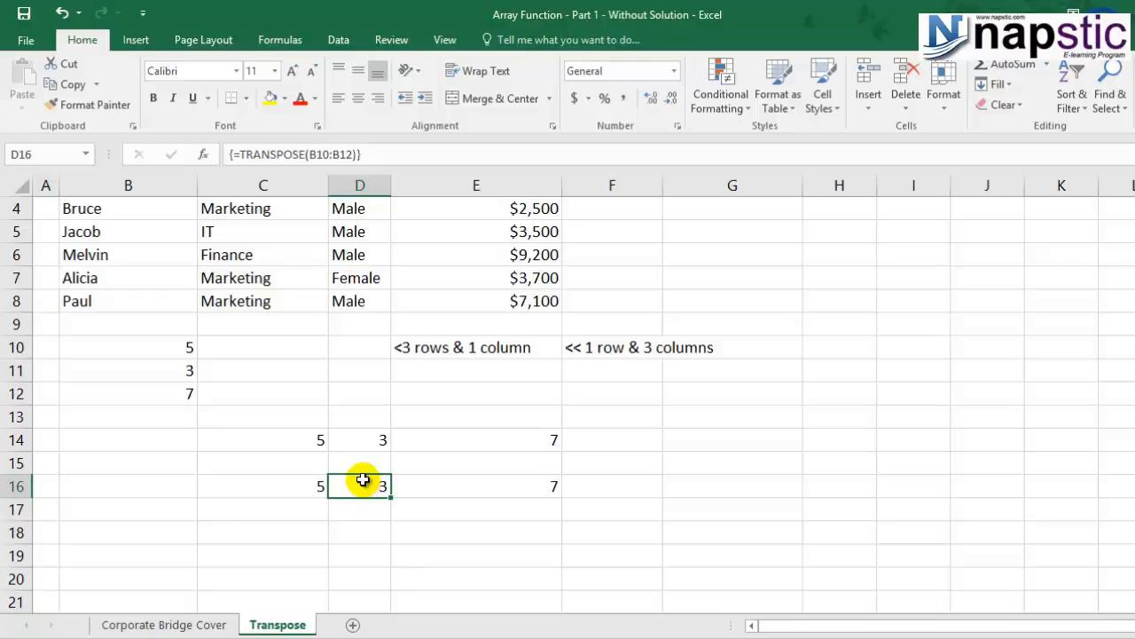
Check the employee table's rows and select the blank range G4:L7, four rows by six columns, for its transposed copy.
scroll(363, 479, up, 1)
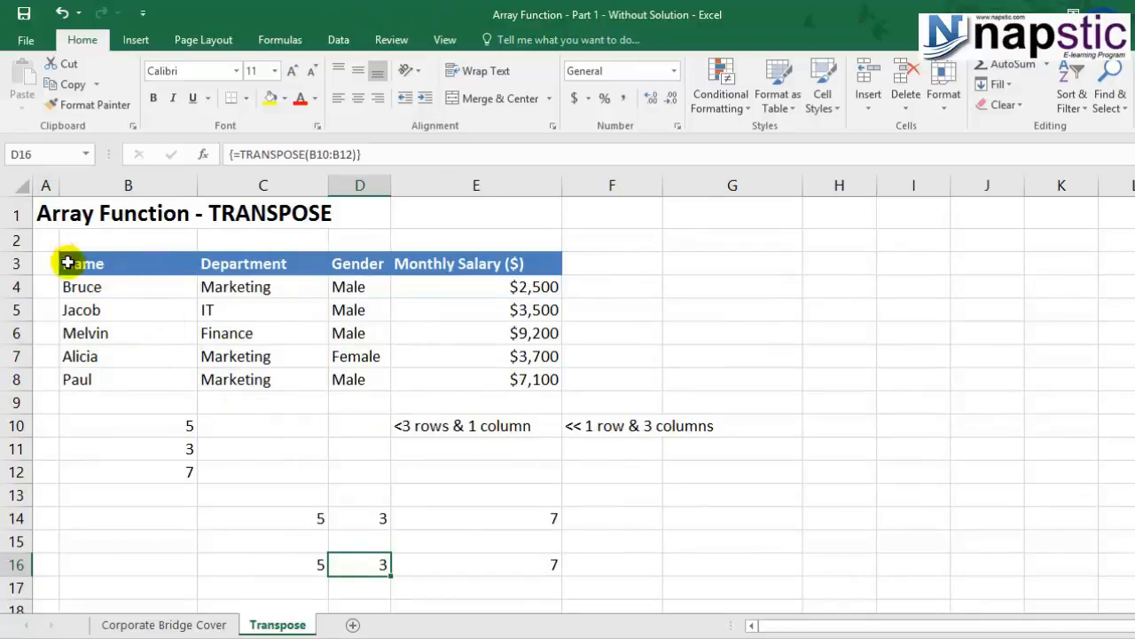
click(18, 253)
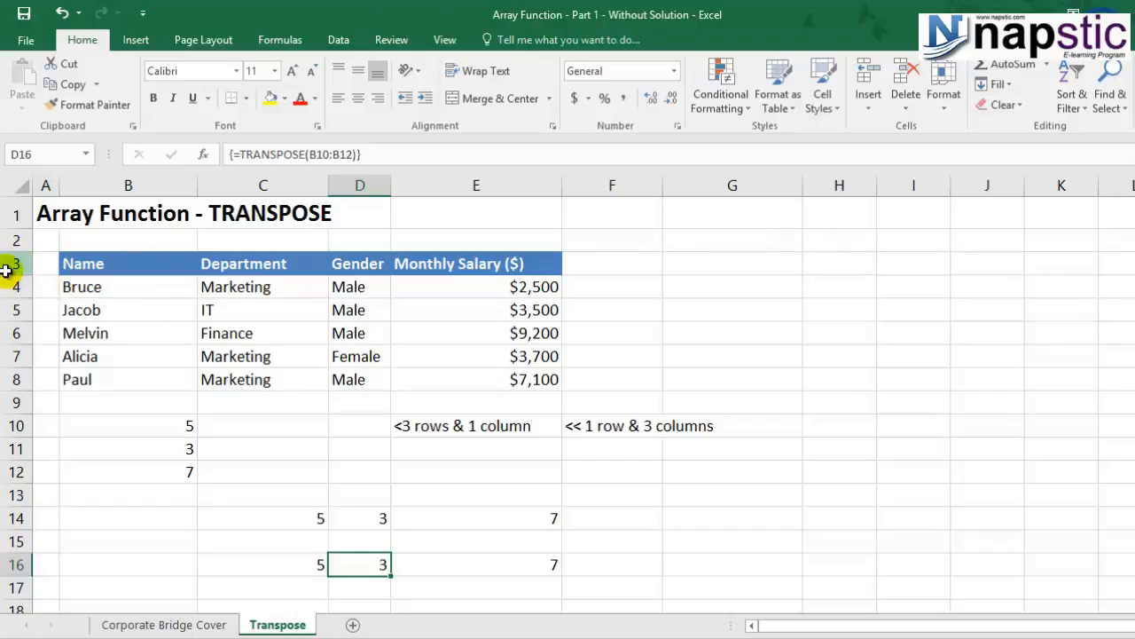
click(8, 268)
click(7, 288)
click(4, 309)
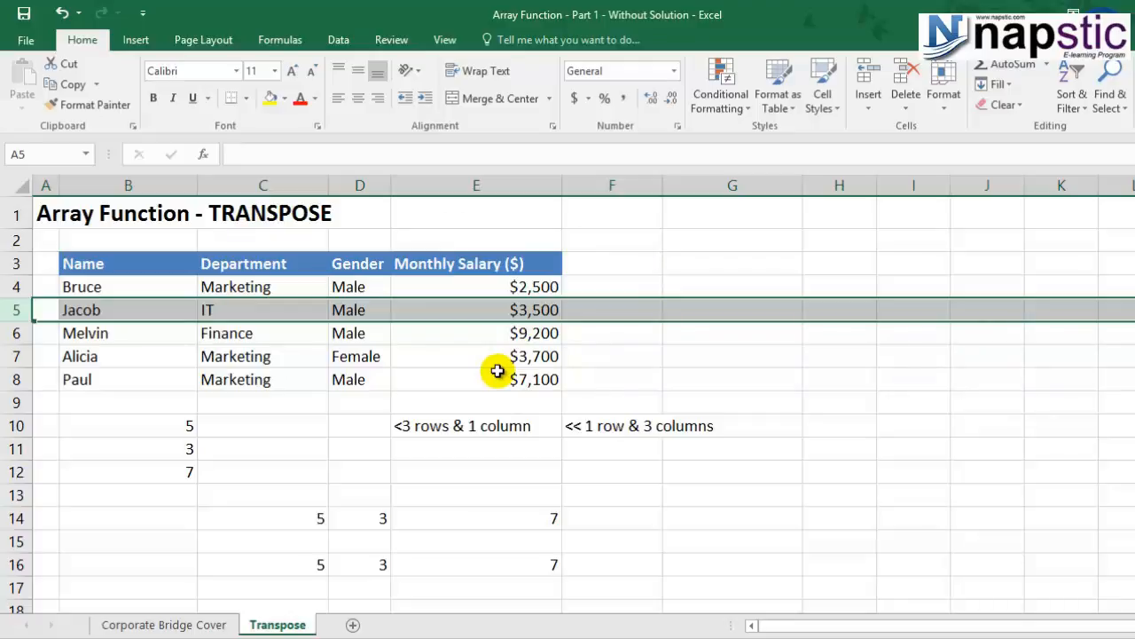
click(713, 285)
drag(713, 285, 1128, 354)
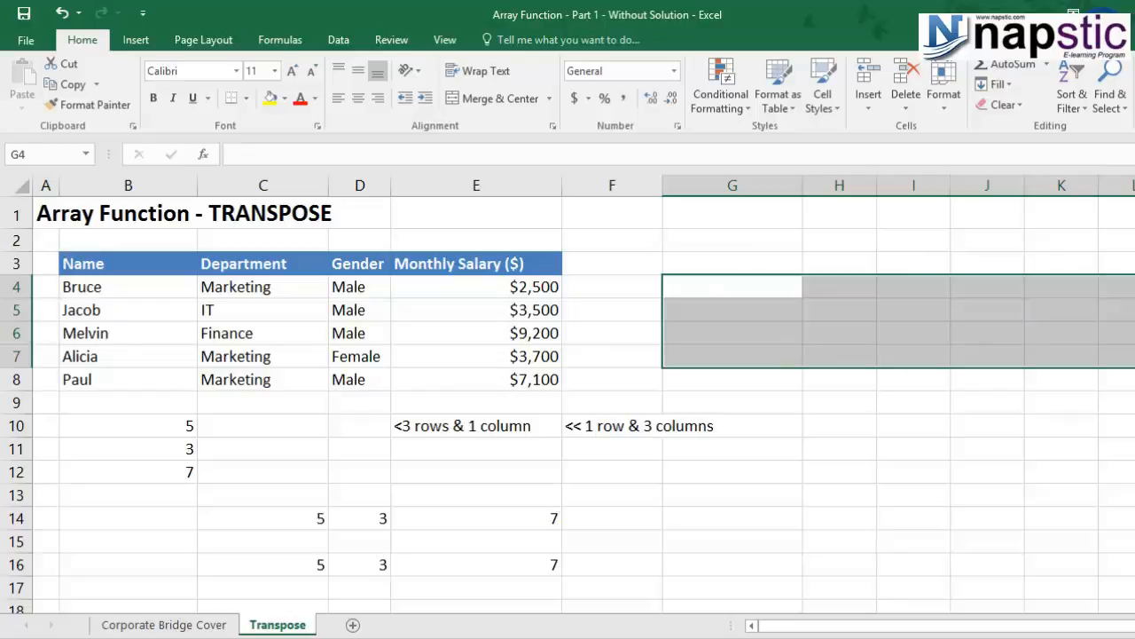
Try transposing the employee data without headers, B4:E8, into G4:L7 as an array formula, inspect L4, and undo the entry.
key(F2)
text(=tra)
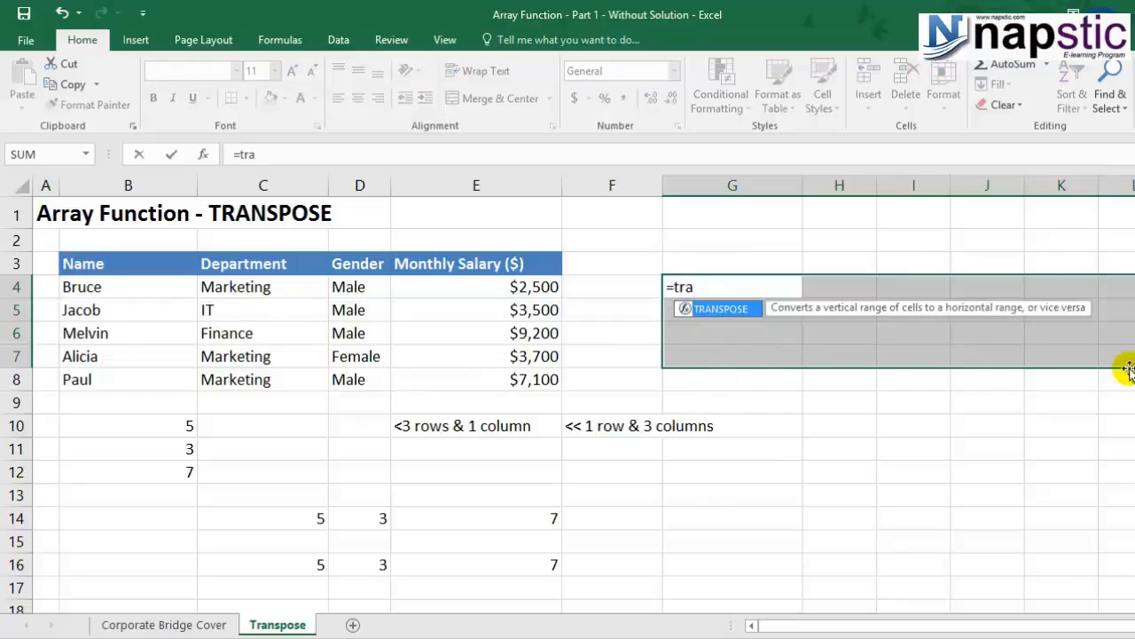
double_click(734, 314)
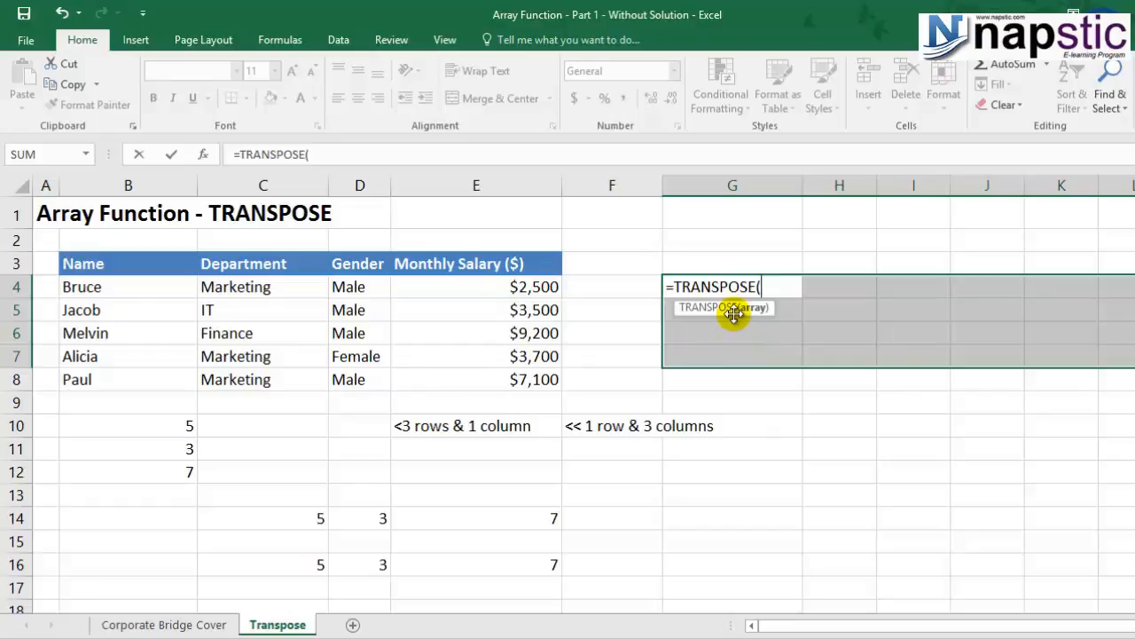
drag(114, 294, 469, 376)
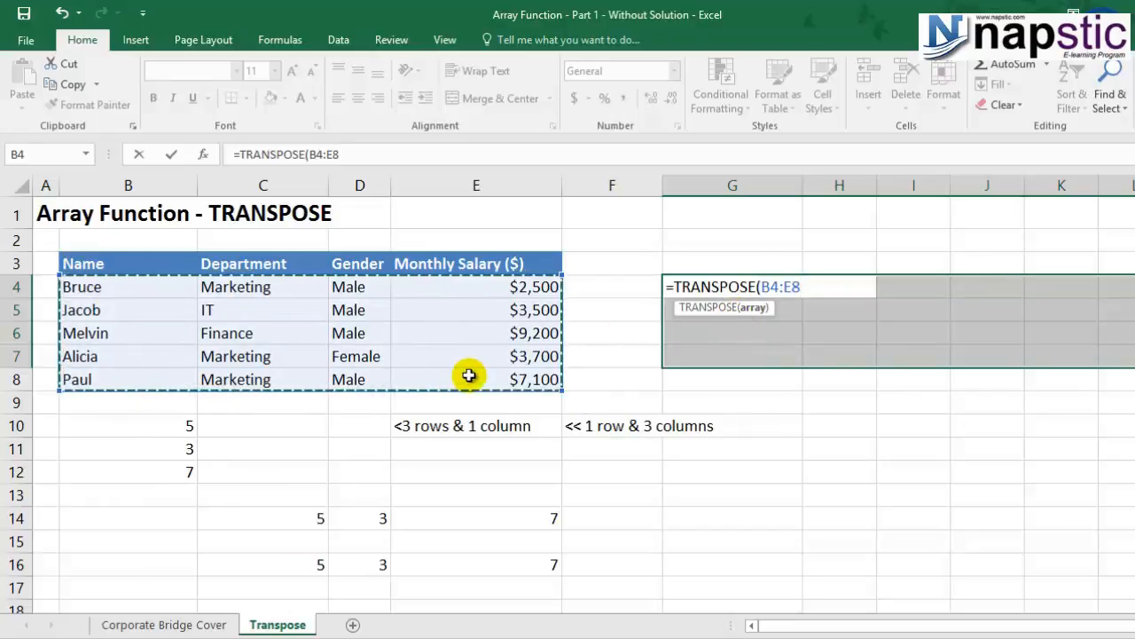
text())
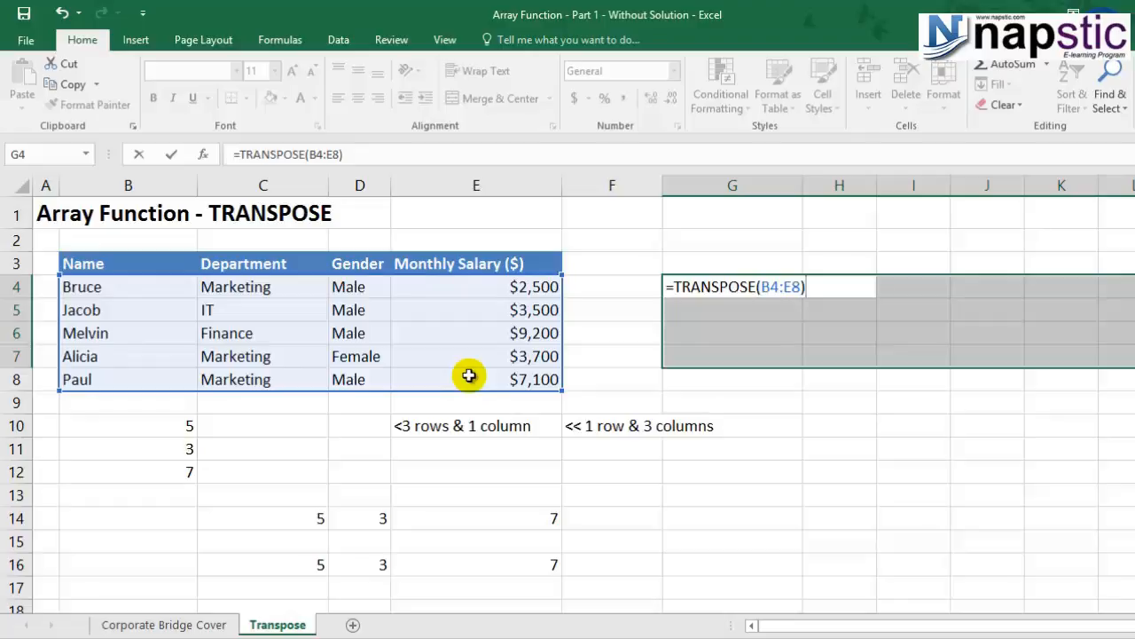
key(ctrl+shift+Return)
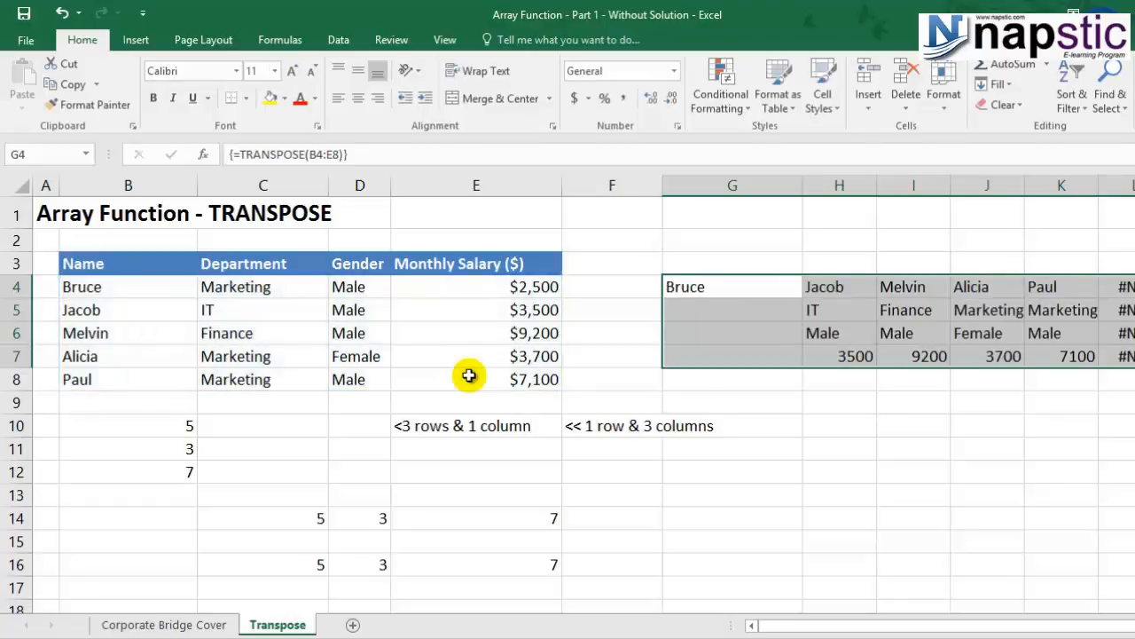
click(1125, 288)
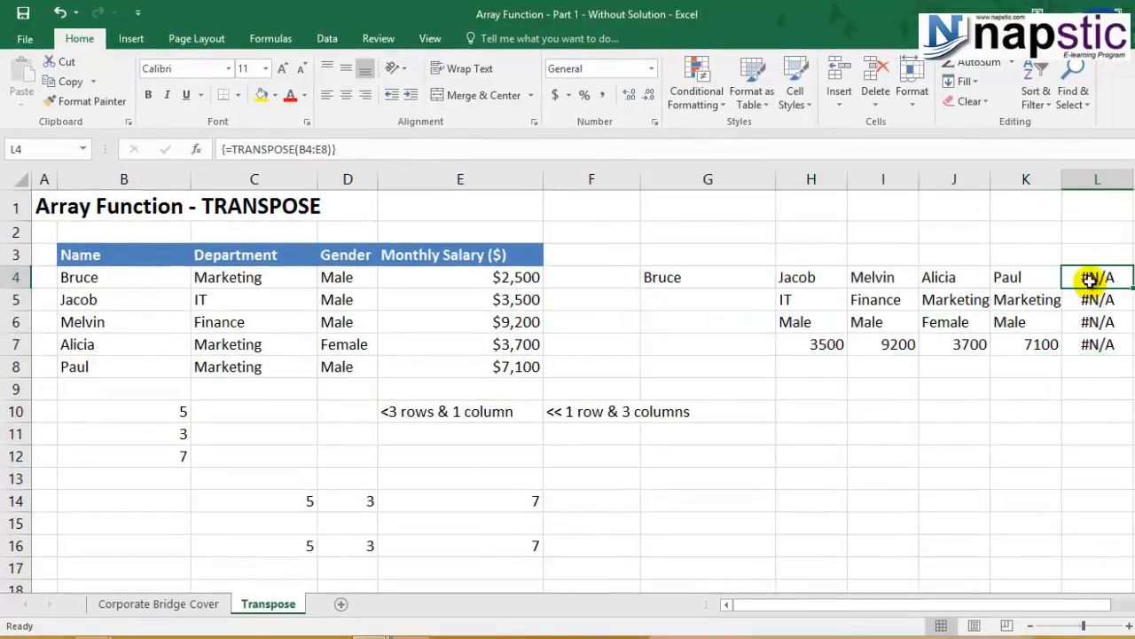
double_click(1089, 279)
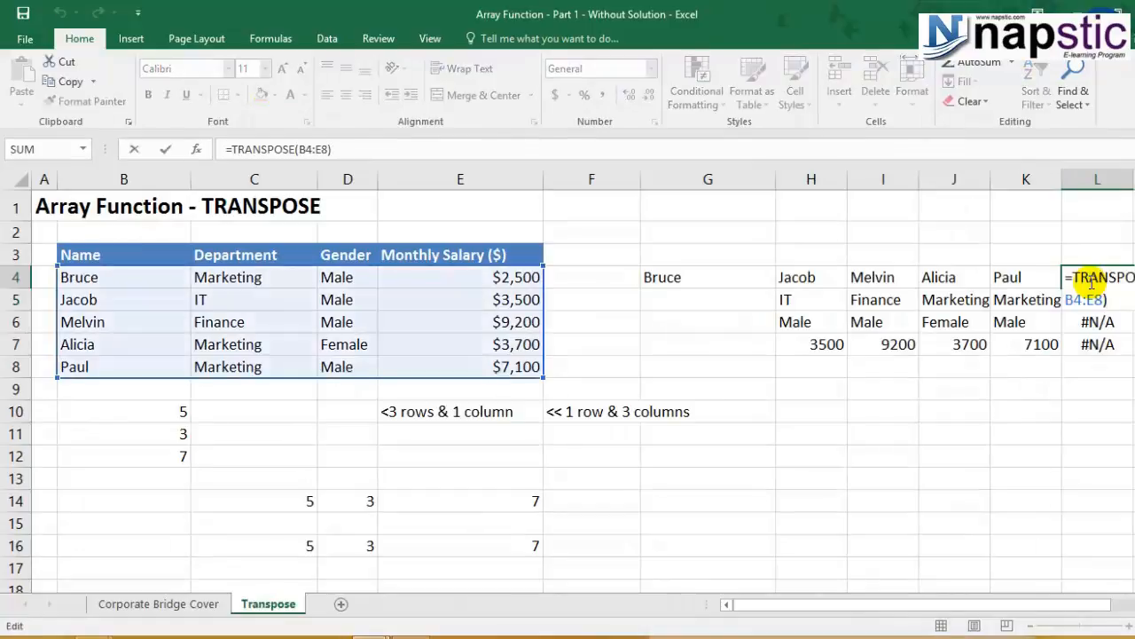
key(Escape)
key(ctrl+z)
Enter =TRANSPOSE(B3:E8) as an array formula across G4:L7, including the employee table's header row.
text(=)
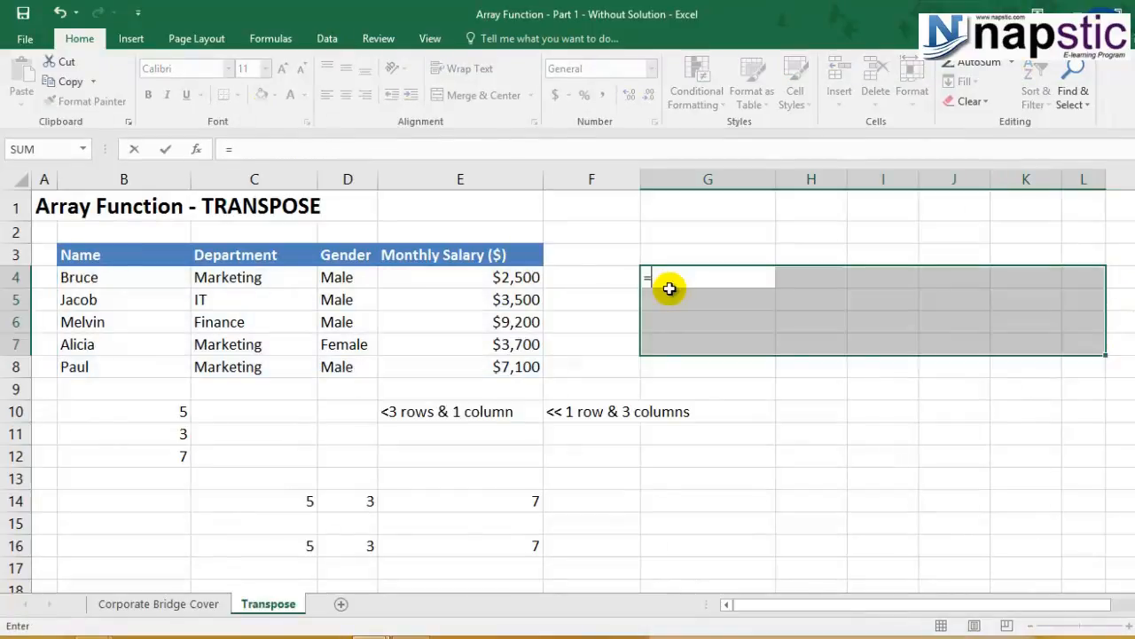
text(tra)
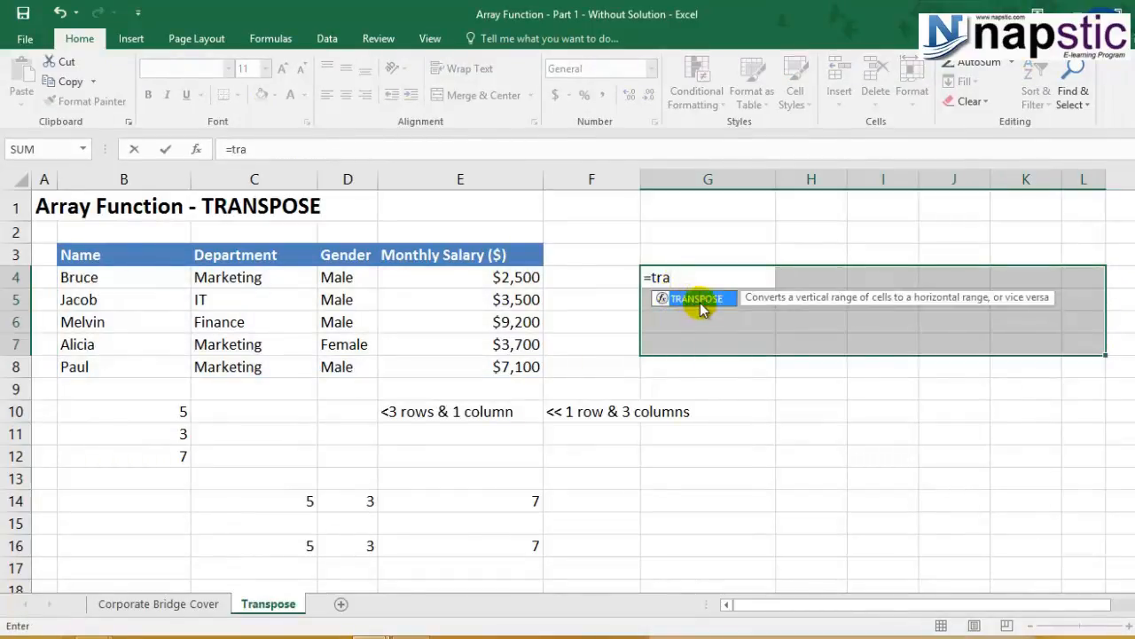
double_click(700, 304)
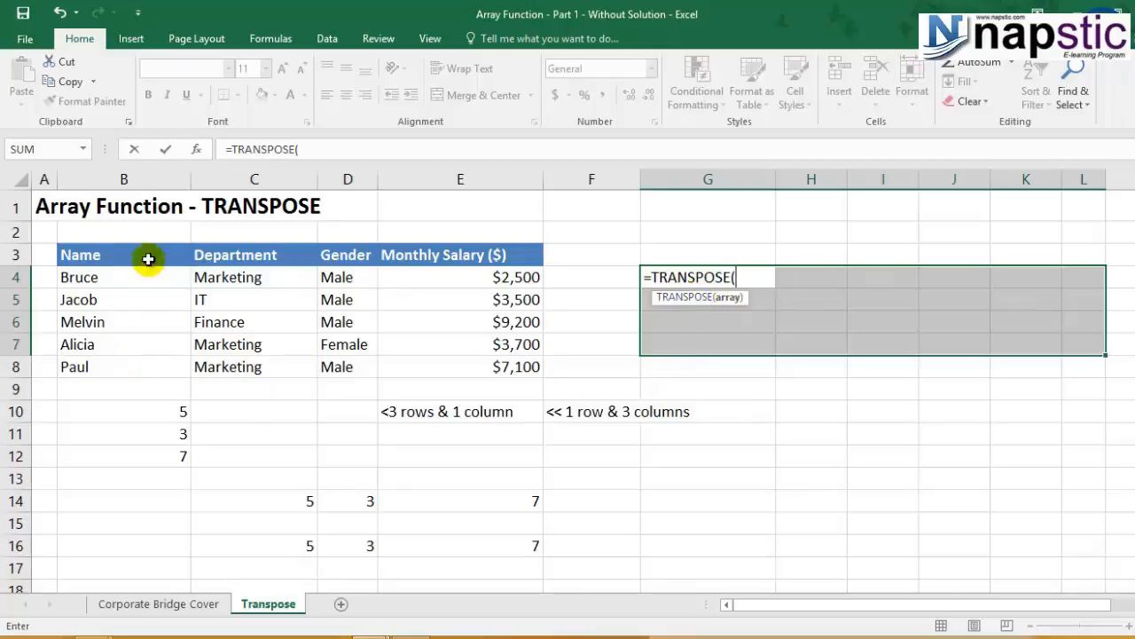
drag(120, 247, 512, 366)
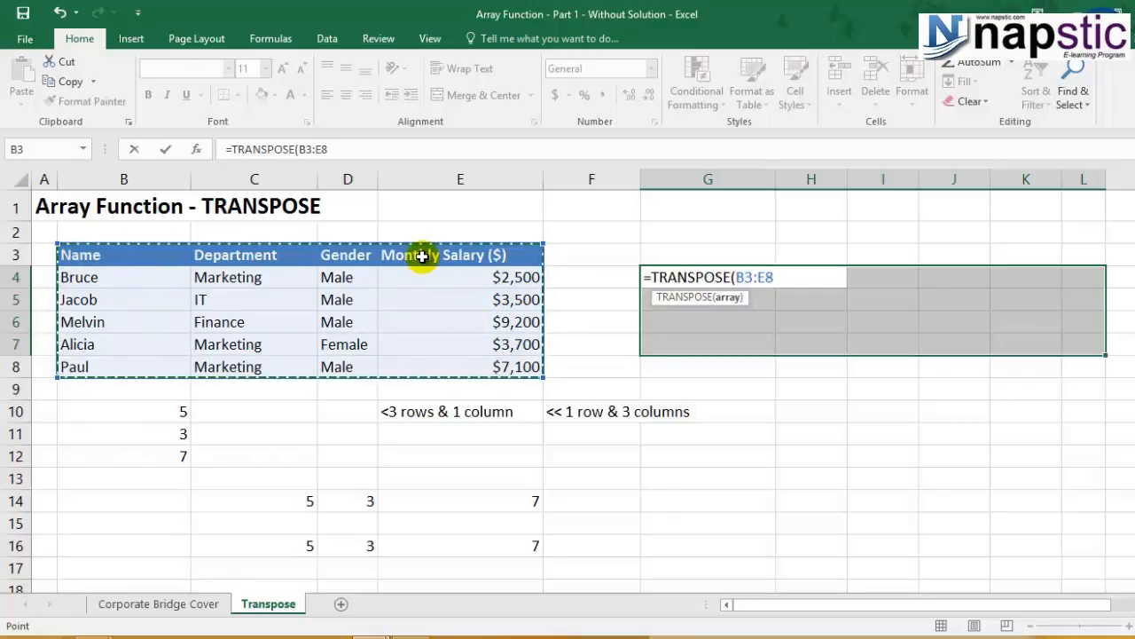
text())
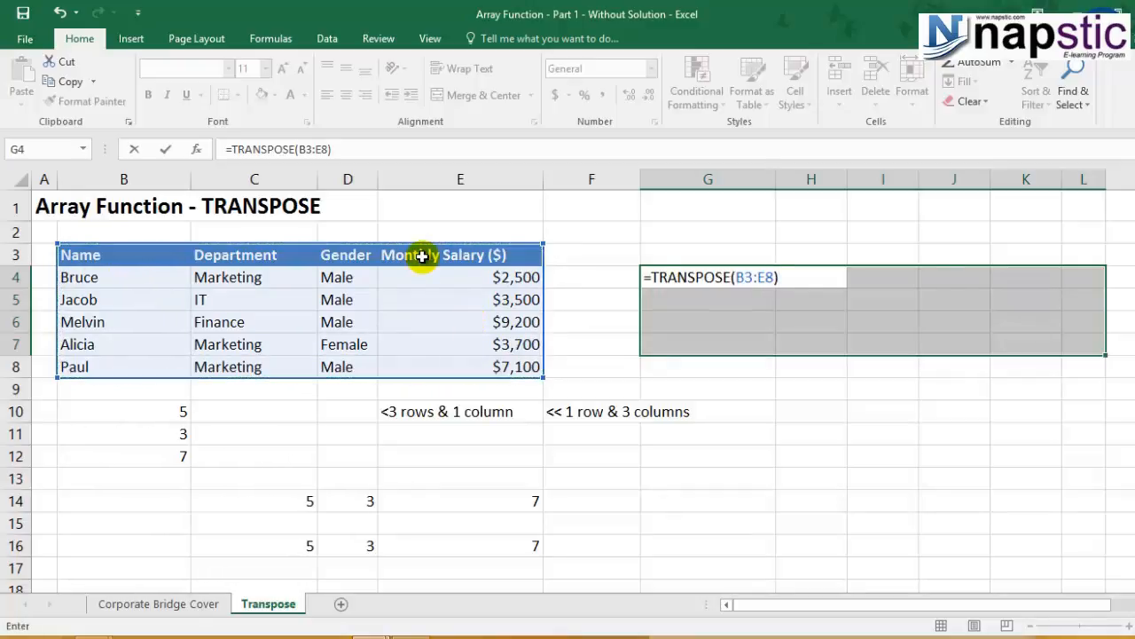
key(ctrl+shift+Return)
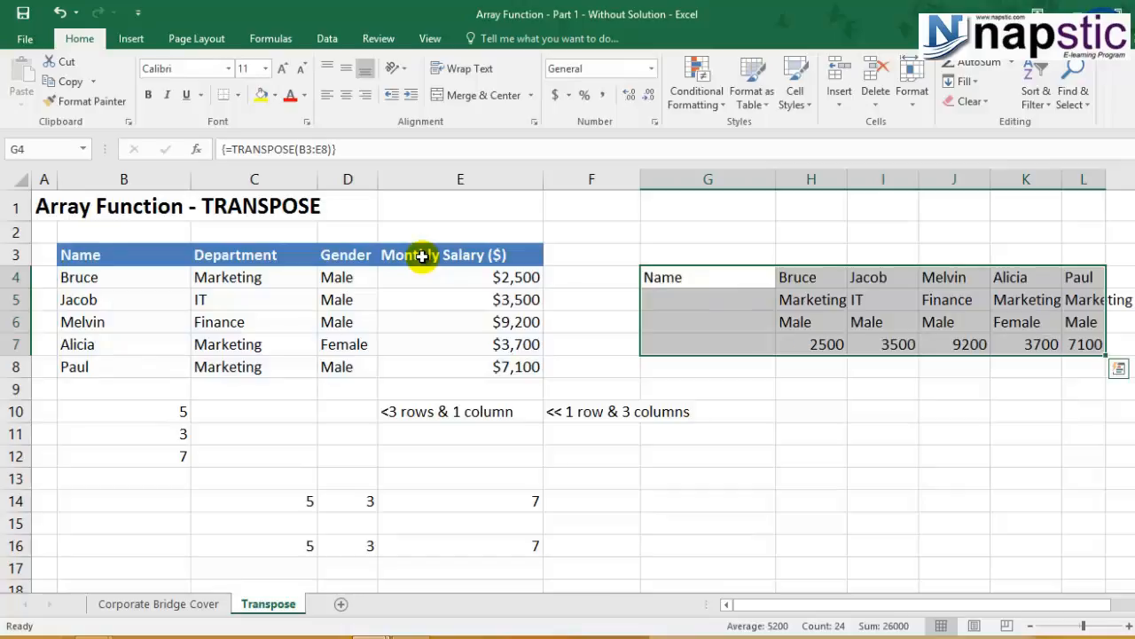
Fit the widths of columns H, I and J to the transposed employee data.
double_click(846, 178)
drag(925, 178, 926, 178)
double_click(998, 178)
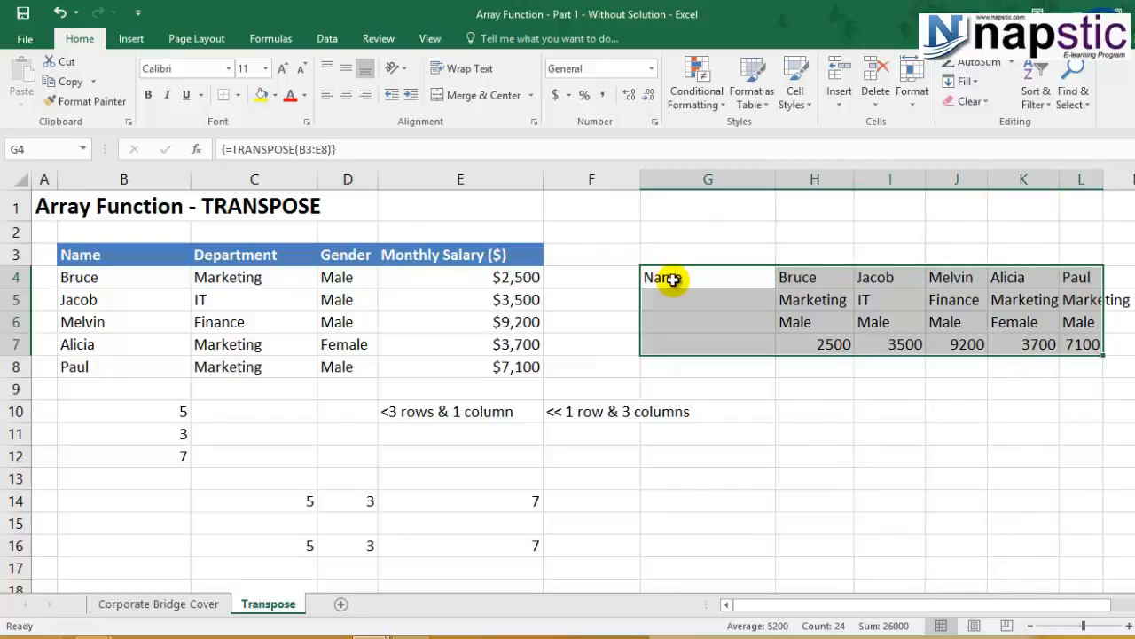